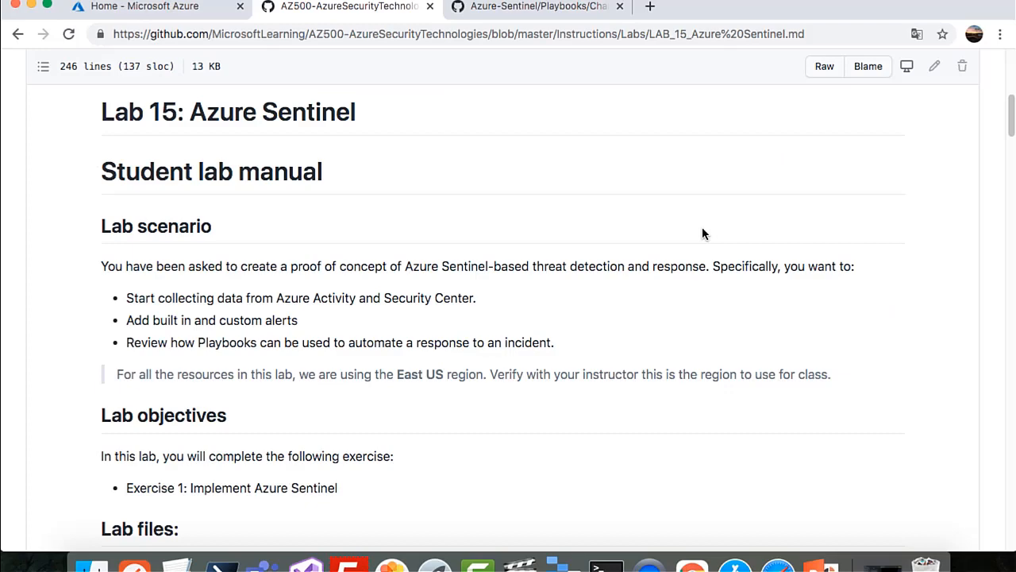
# Scroll to the Exercise 1 task list in the lab manual, then switch to the 'Home - Microsoft Azure' tab
pyautogui.scroll(-8, 497, 317)
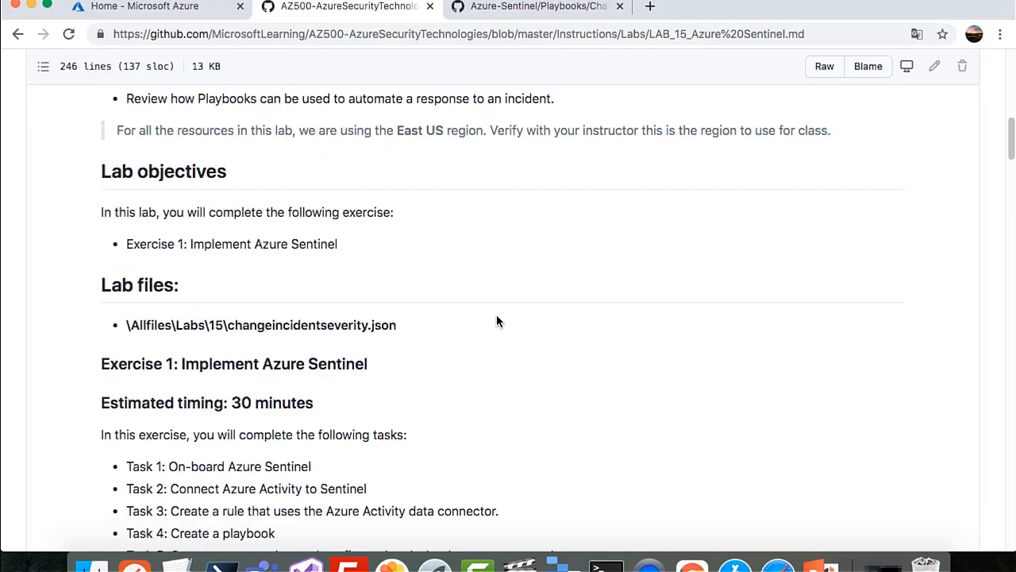
pyautogui.scroll(-1, 497, 321)
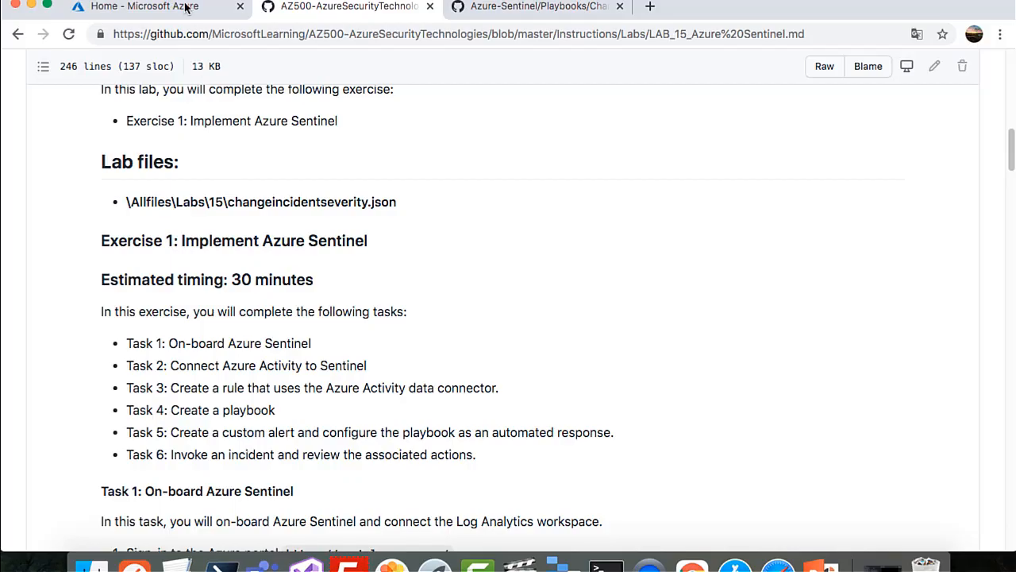
pyautogui.click(151, 13)
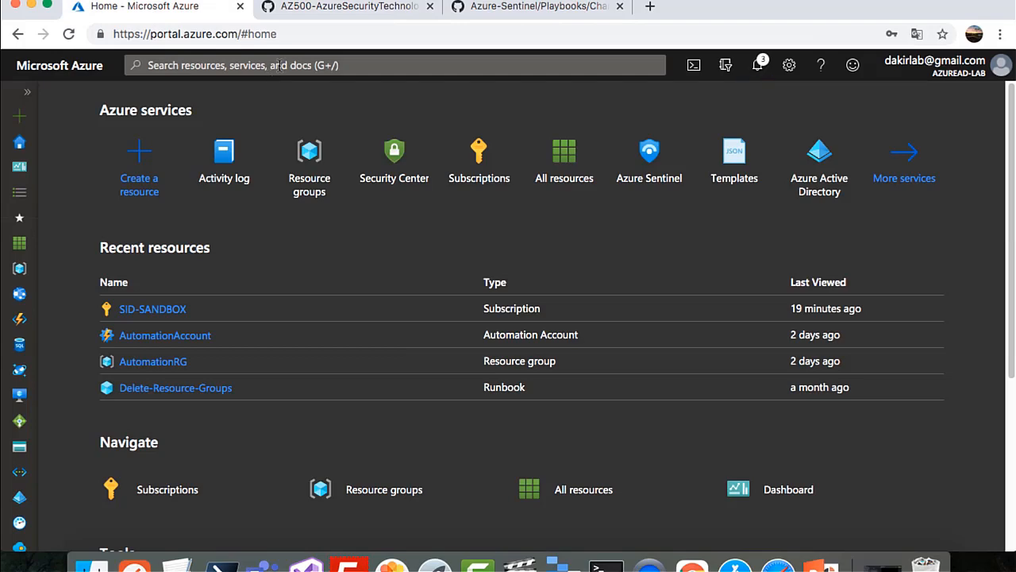
# Open Azure Sentinel from the portal search and begin creating a new Log Analytics workspace
pyautogui.click(280, 65)
pyautogui.click(199, 190)
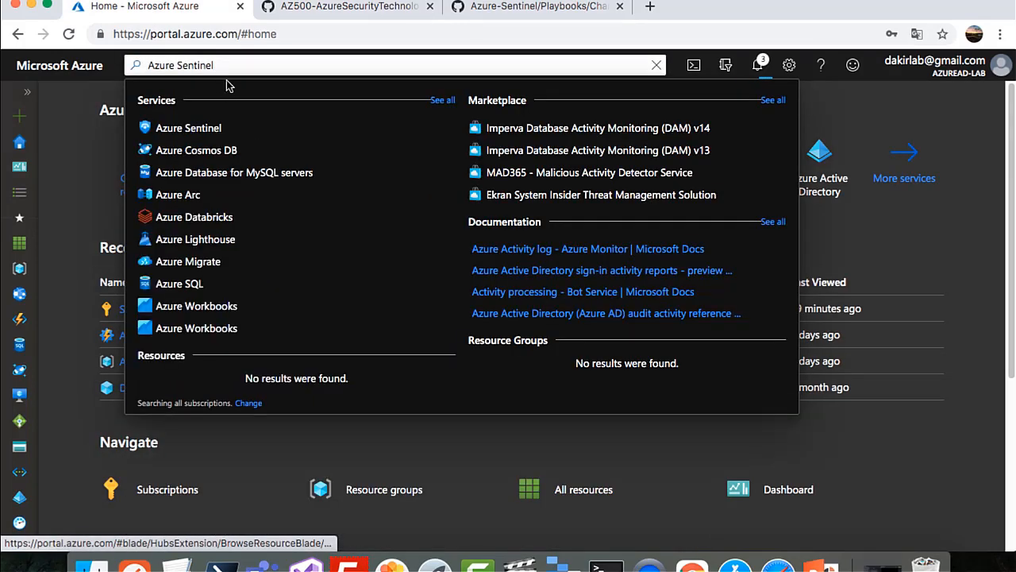
pyautogui.click(205, 127)
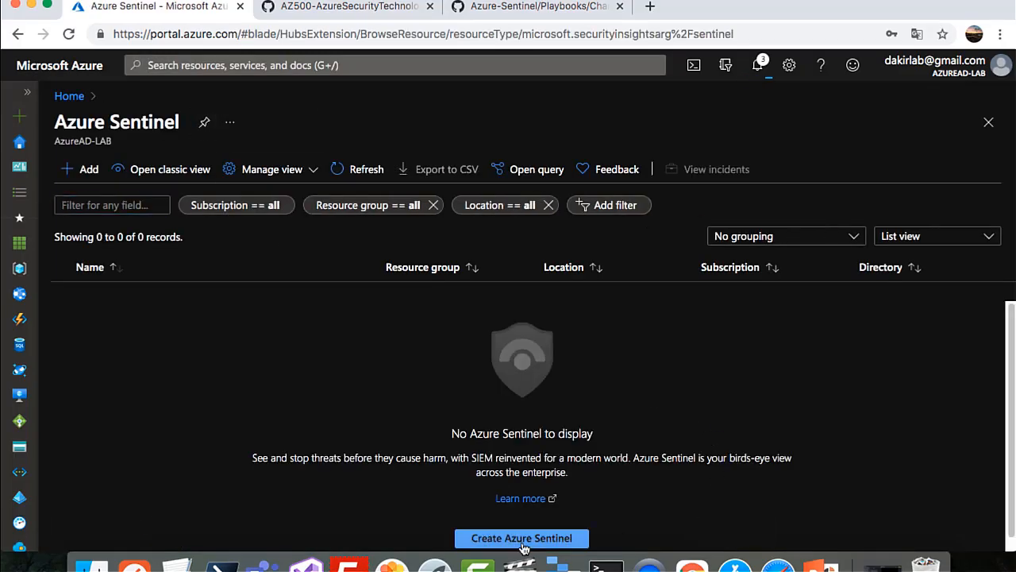
pyautogui.click(522, 543)
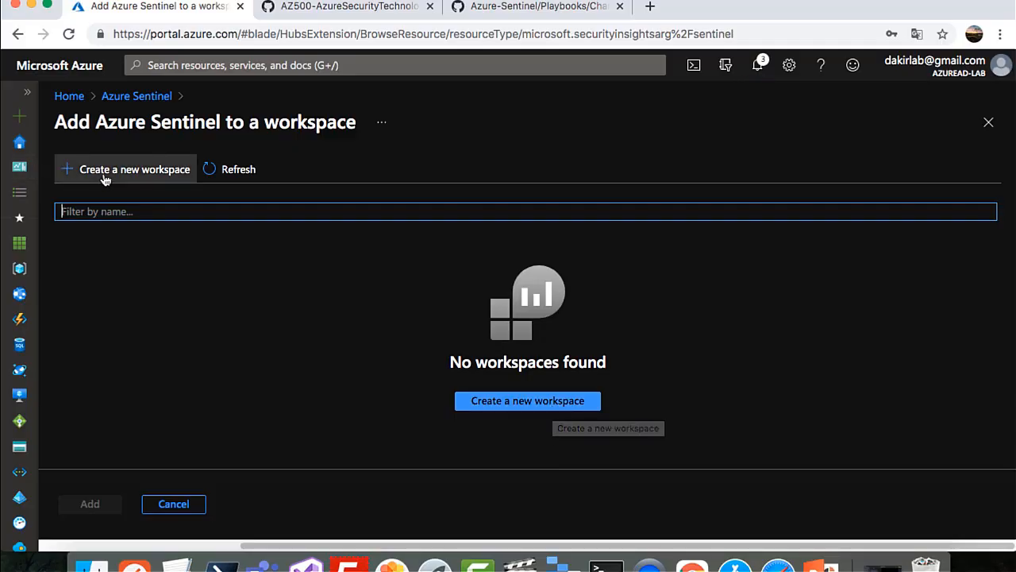
pyautogui.click(70, 174)
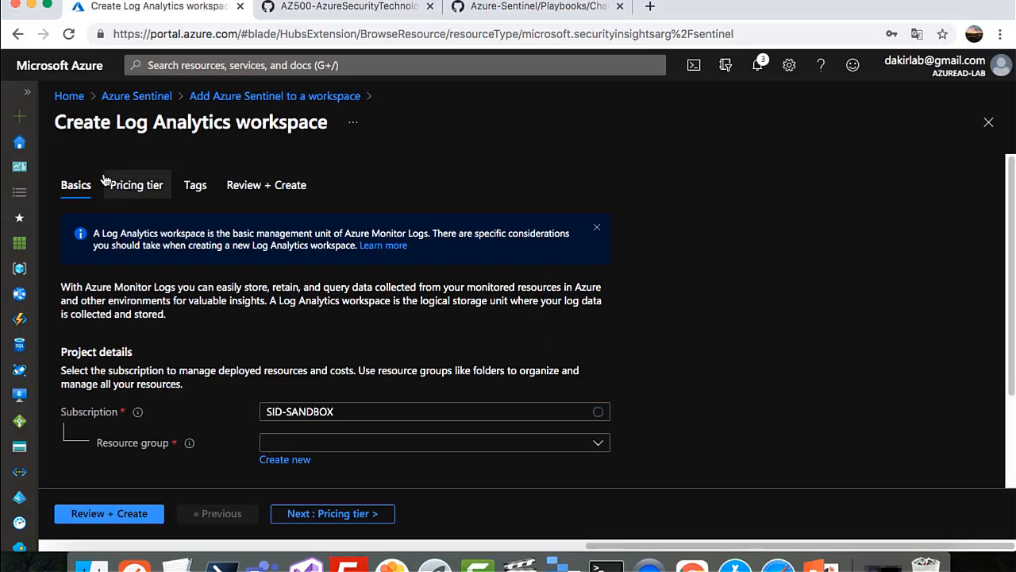
# Choose resource group AZ500 and name the workspace LogAnalyticsSentinel
pyautogui.click(318, 449)
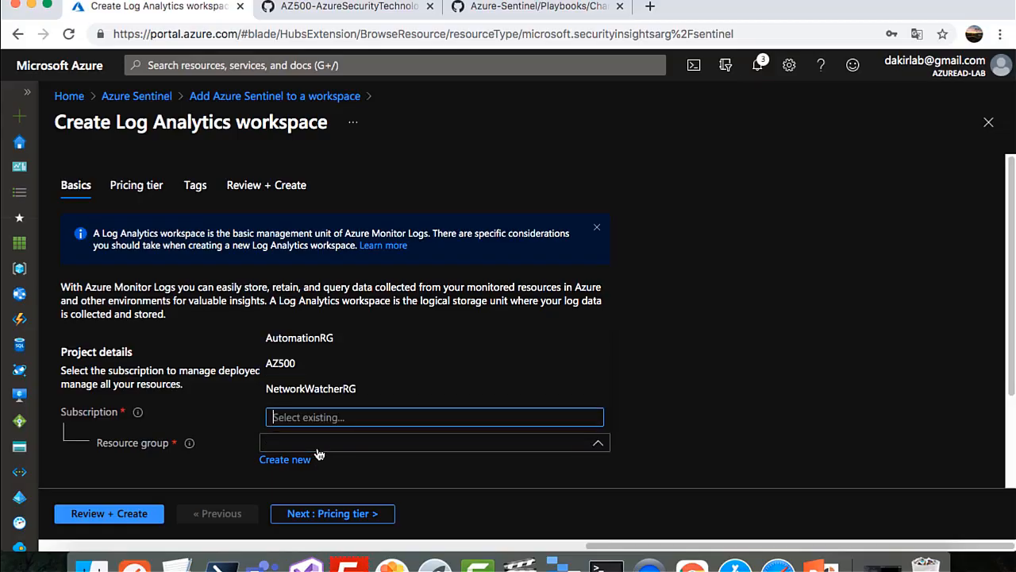
pyautogui.click(287, 364)
pyautogui.scroll(-3, 378, 401)
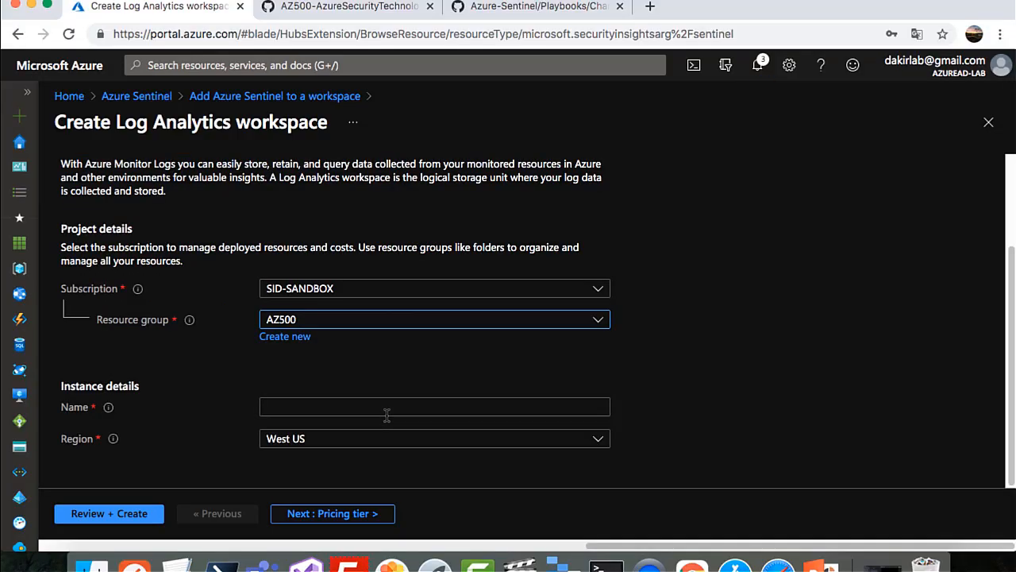
pyautogui.click(386, 415)
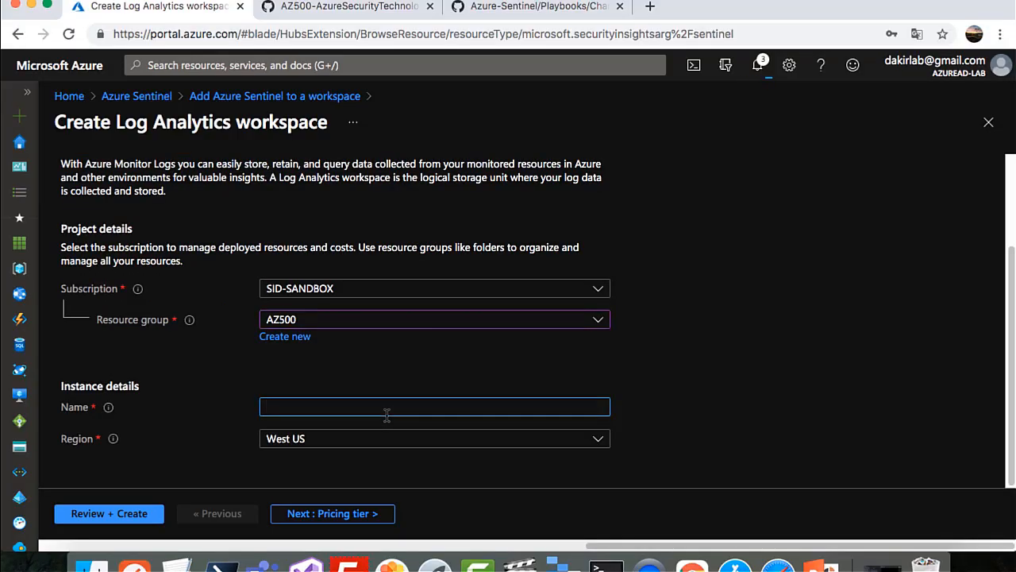
pyautogui.press('BackSpace')
pyautogui.write('Lo')
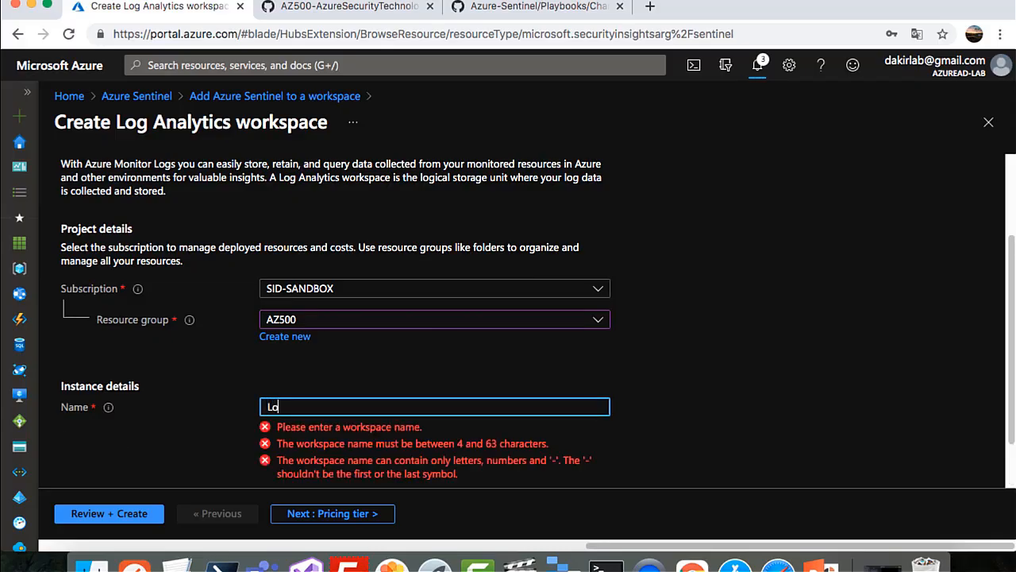
pyautogui.write('gAnal')
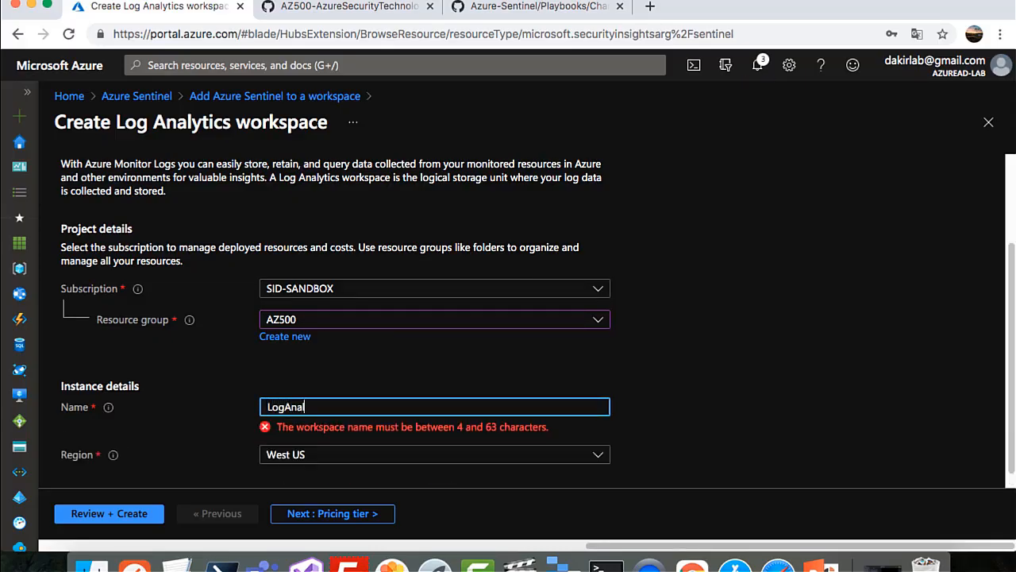
pyautogui.write('ytics')
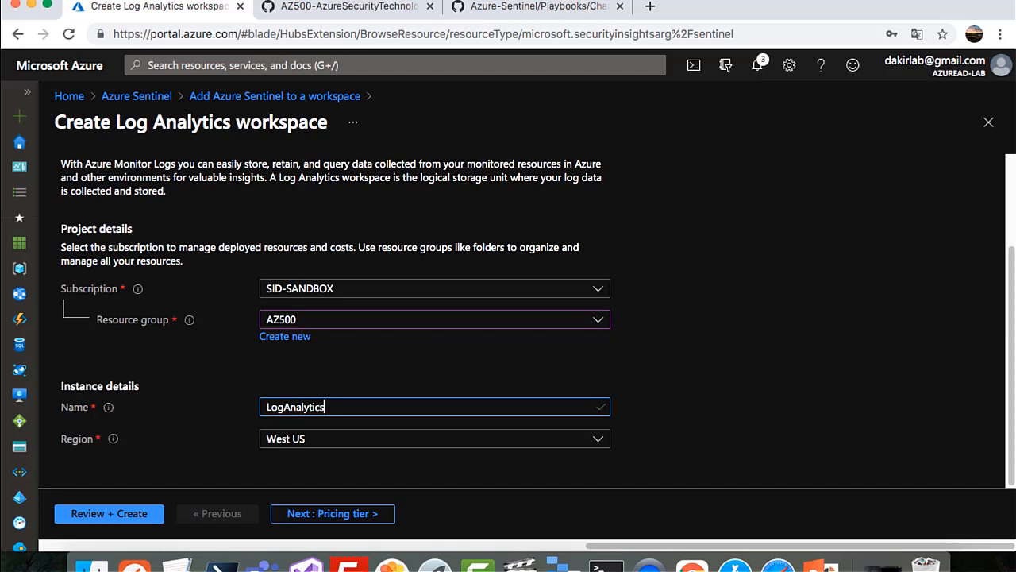
pyautogui.write('Sentinel')
pyautogui.click(703, 416)
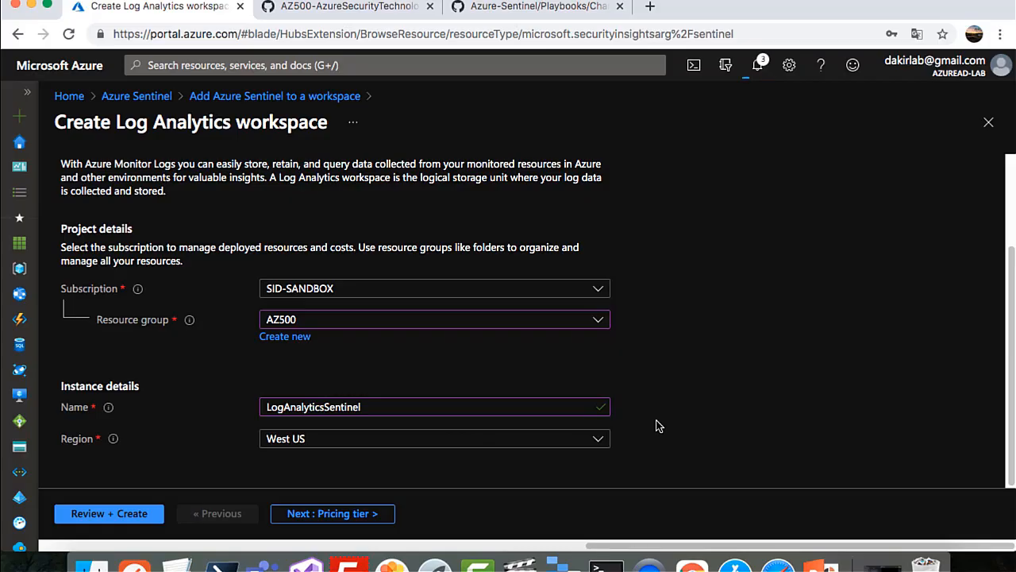
# Pick the East US region, step through Pricing tier and Tags, create the workspace and add Sentinel
pyautogui.click(478, 445)
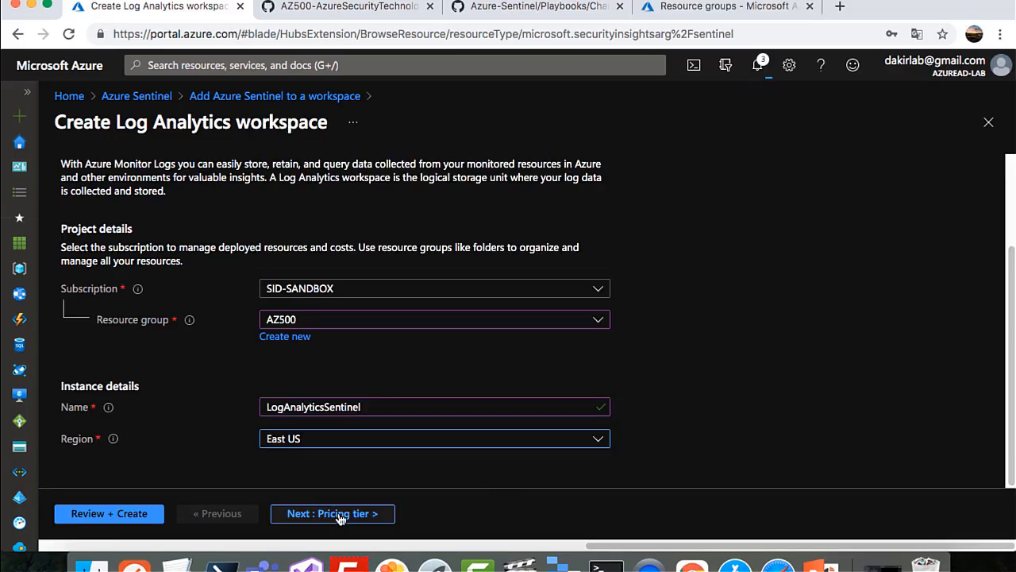
pyautogui.click(339, 515)
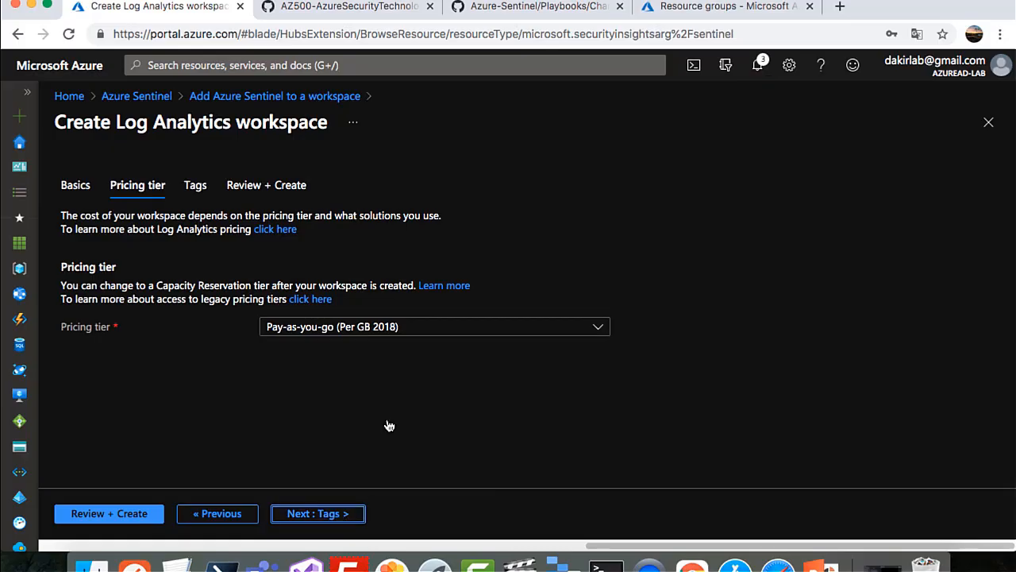
pyautogui.click(343, 516)
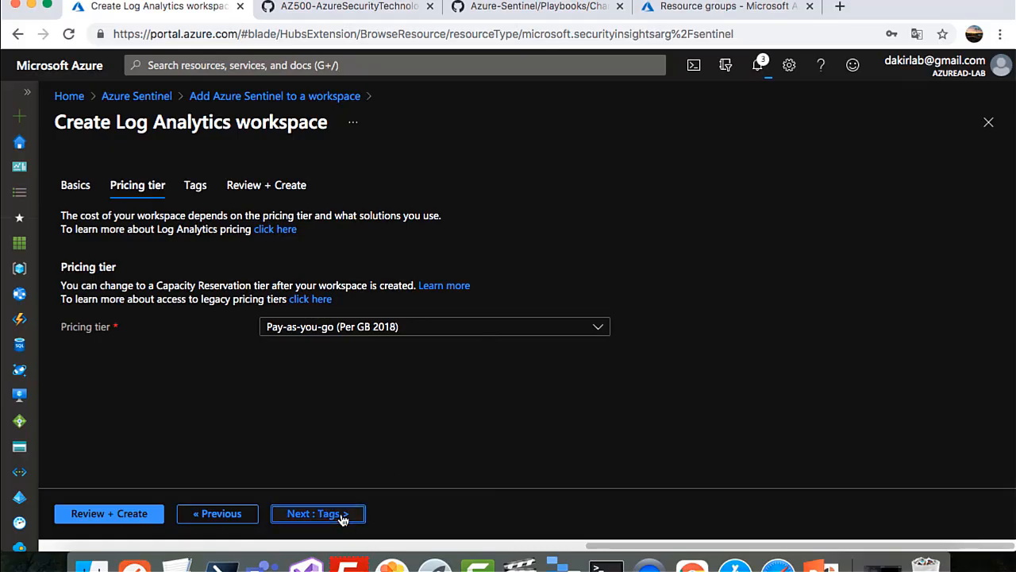
pyautogui.click(120, 514)
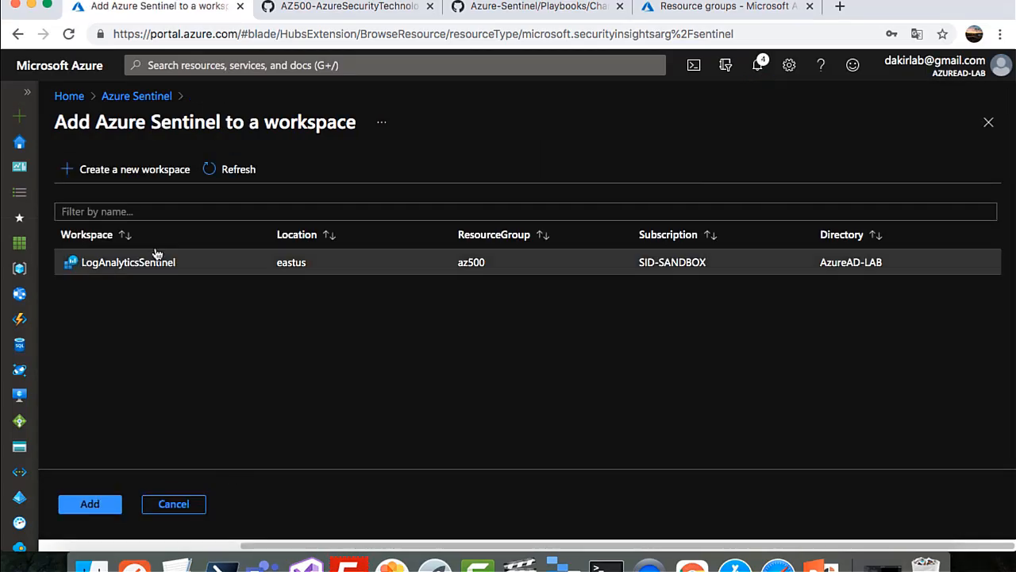
pyautogui.click(103, 512)
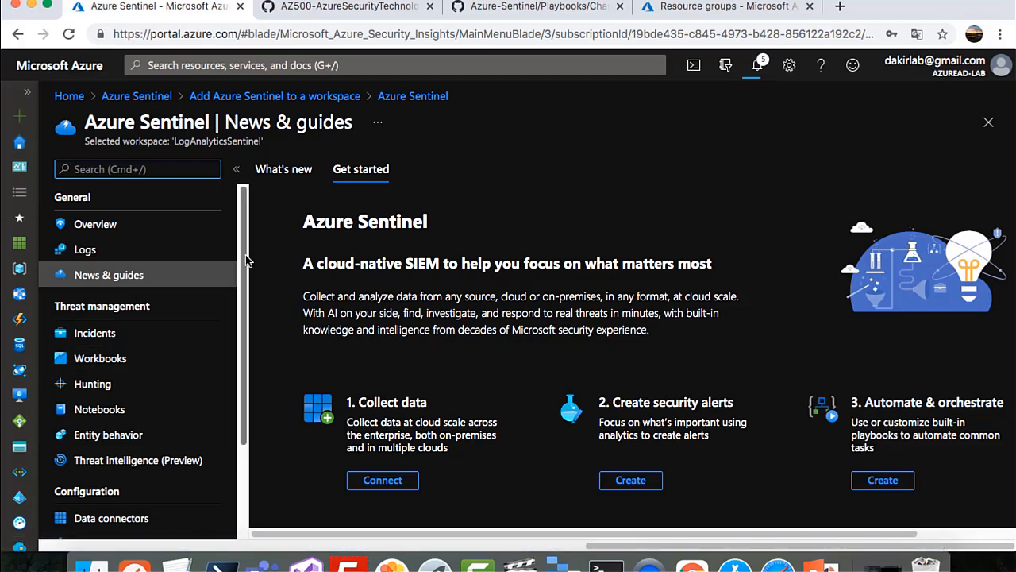
# Attach Azure Sentinel to the LogAnalyticsSentinel workspace, bringing up its Get started guide
pyautogui.moveTo(249, 274); pyautogui.dragTo(247, 370)
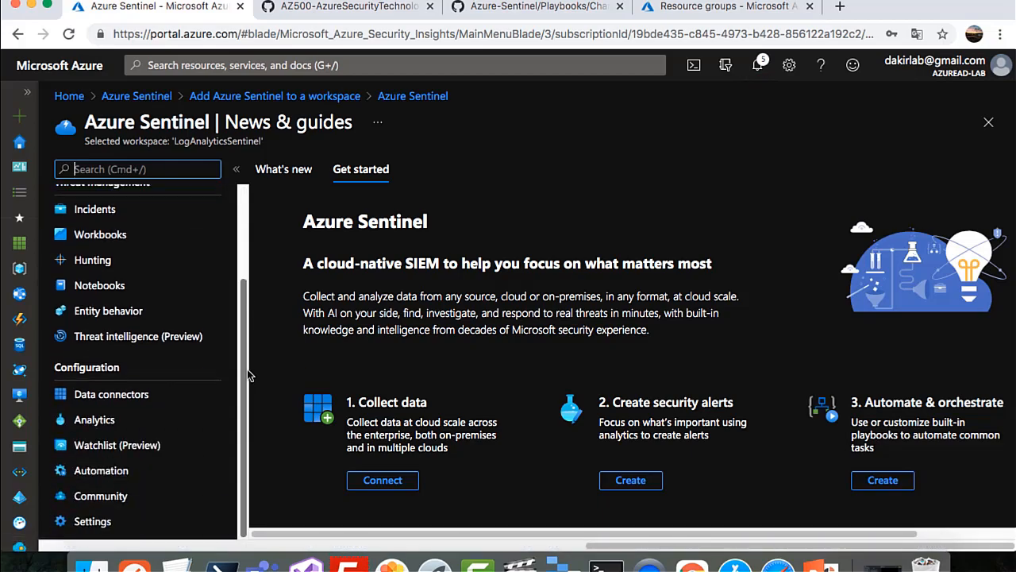
# Open Sentinel's Data connectors, scroll the 98-connector list and select Azure Activity
pyautogui.click(96, 399)
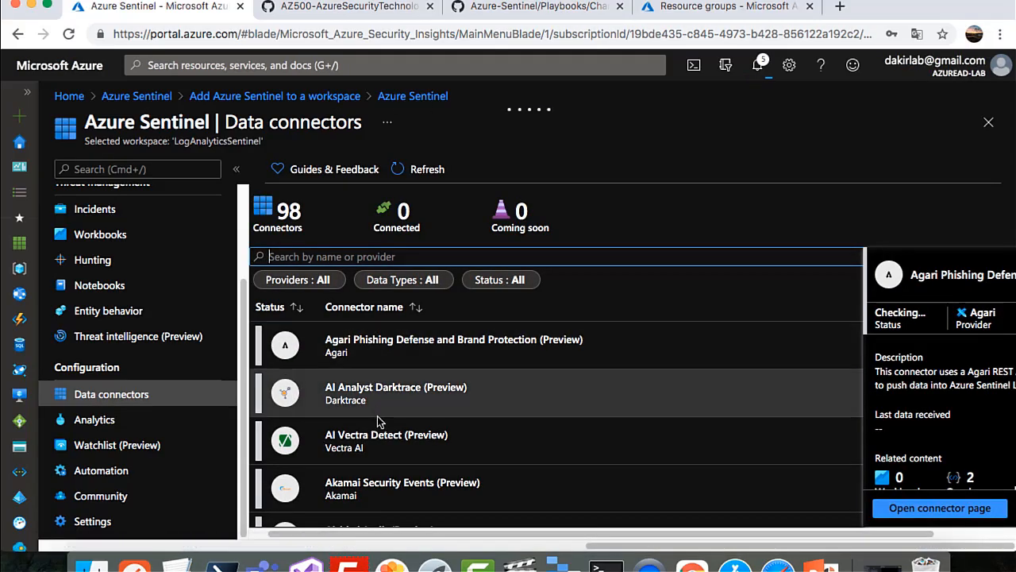
pyautogui.scroll(-2, 377, 423)
pyautogui.scroll(-3, 377, 423)
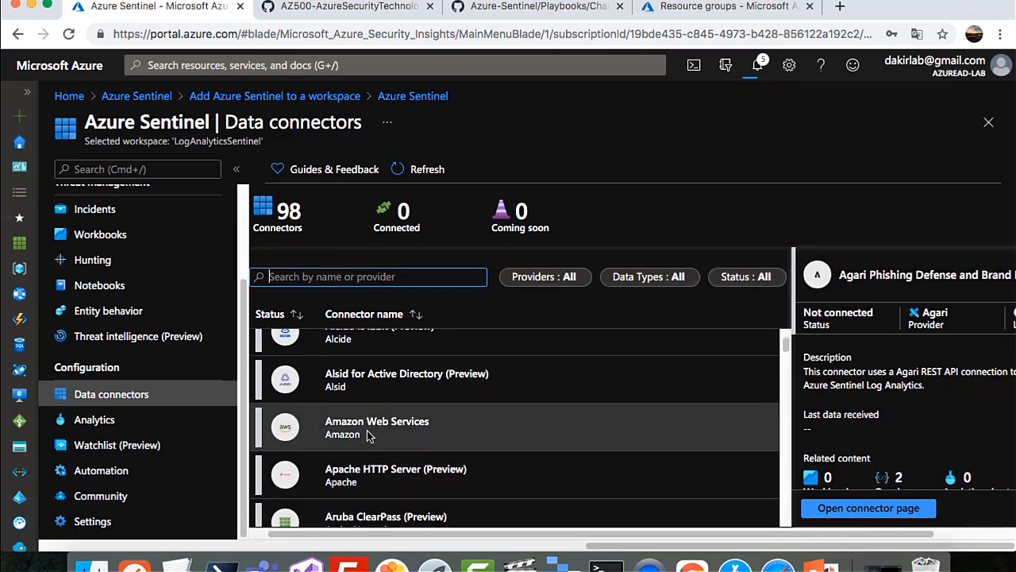
pyautogui.scroll(-1, 367, 435)
pyautogui.scroll(-3, 368, 434)
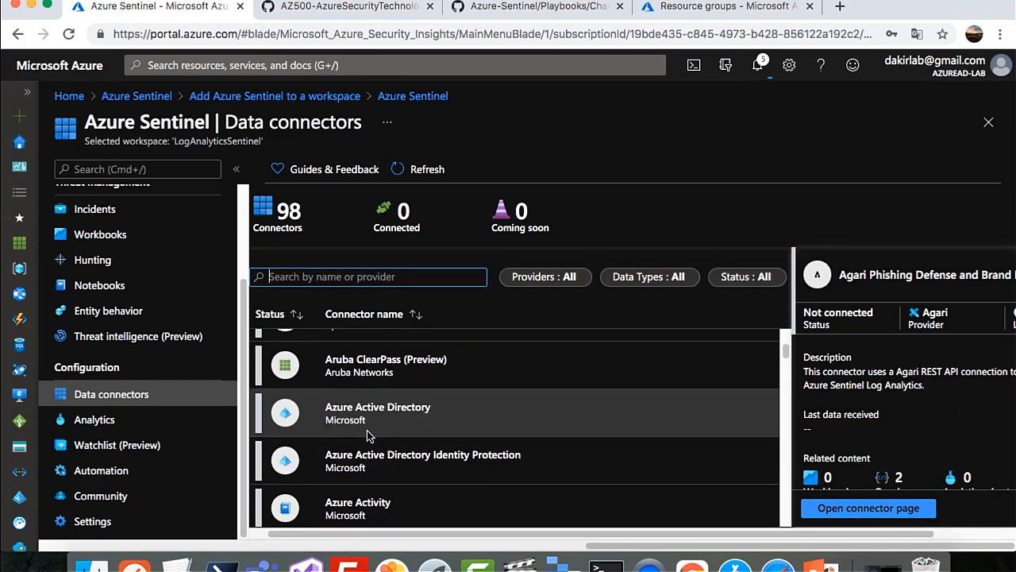
pyautogui.scroll(-1, 367, 430)
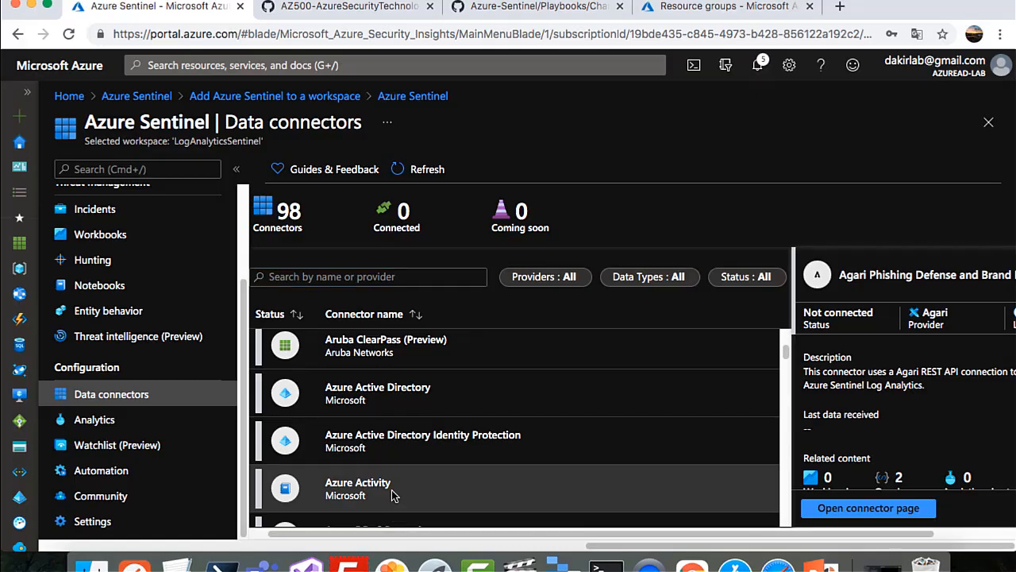
pyautogui.click(392, 493)
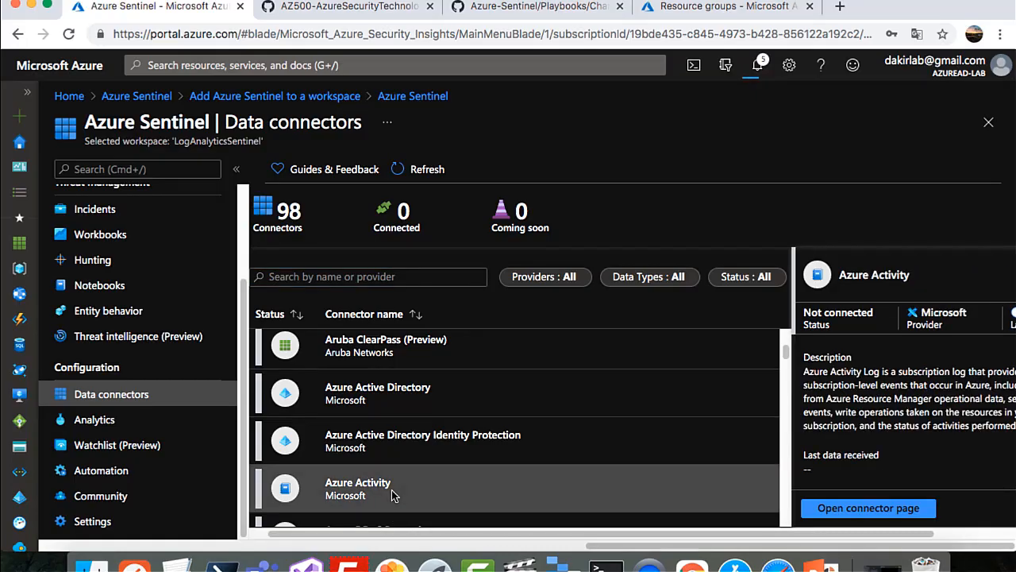
# Connect the SID-SANDBOX subscription's Activity log through the Azure Activity connector page, then return to Data connectors
pyautogui.click(868, 512)
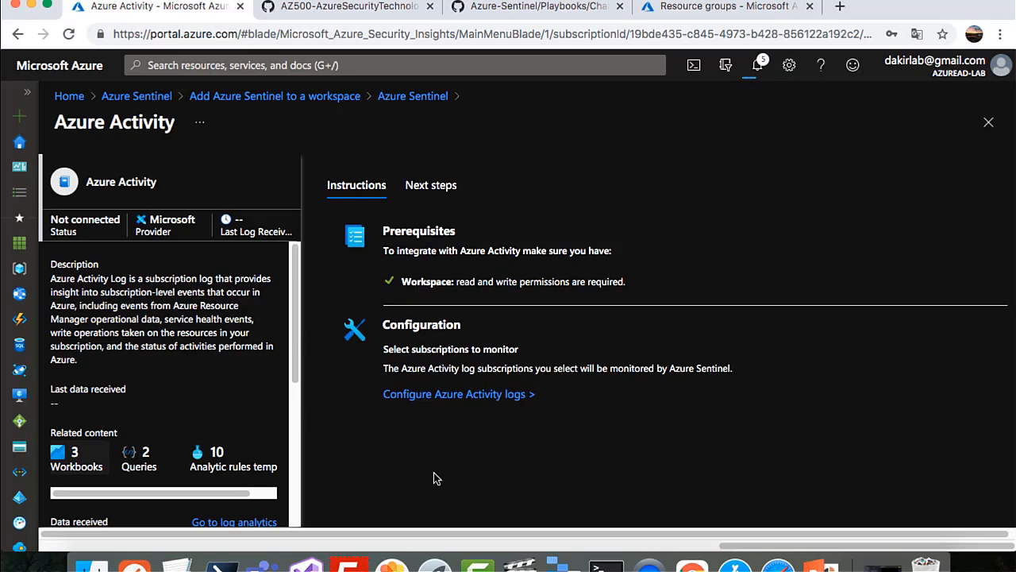
pyautogui.click(447, 397)
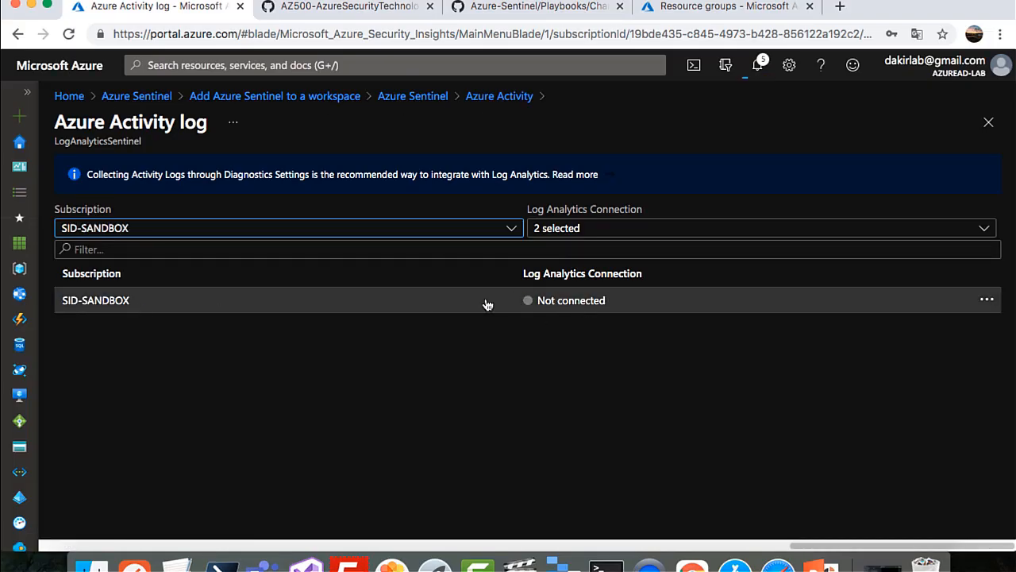
pyautogui.click(487, 305)
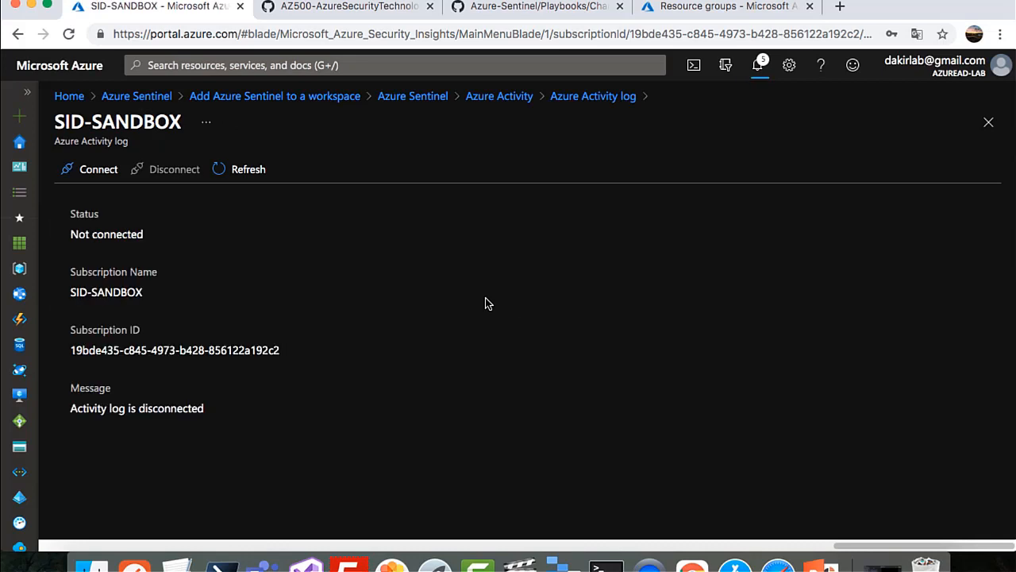
pyautogui.click(99, 174)
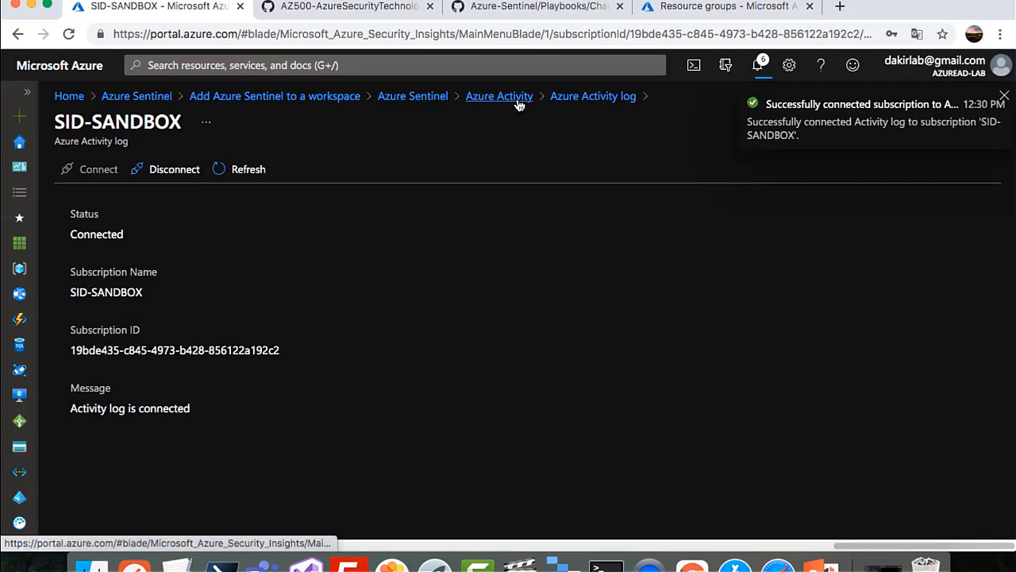
pyautogui.click(427, 102)
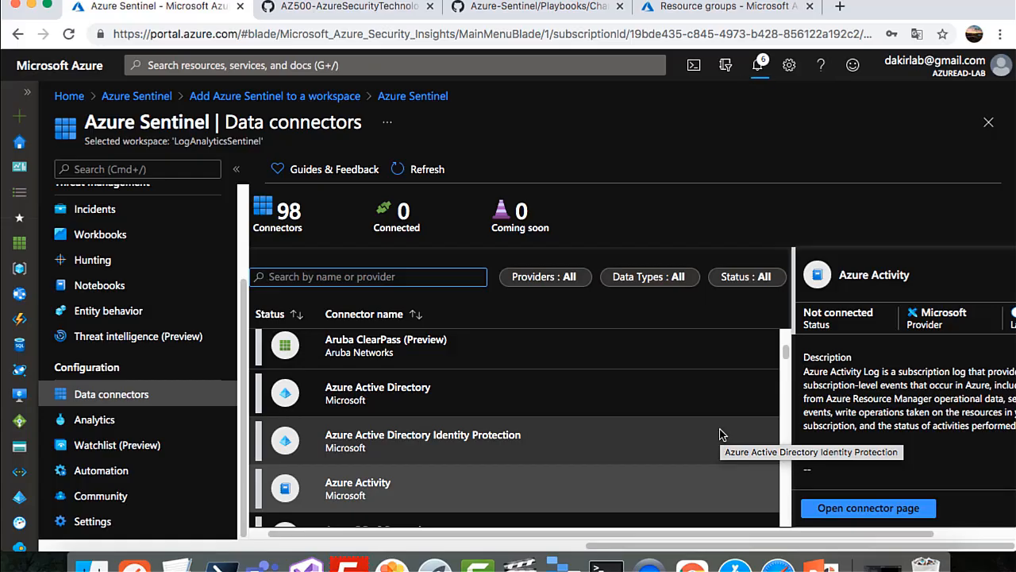
# Refresh the connectors until Azure Activity shows Connected with 22 data received
pyautogui.scroll(-2, 945, 480)
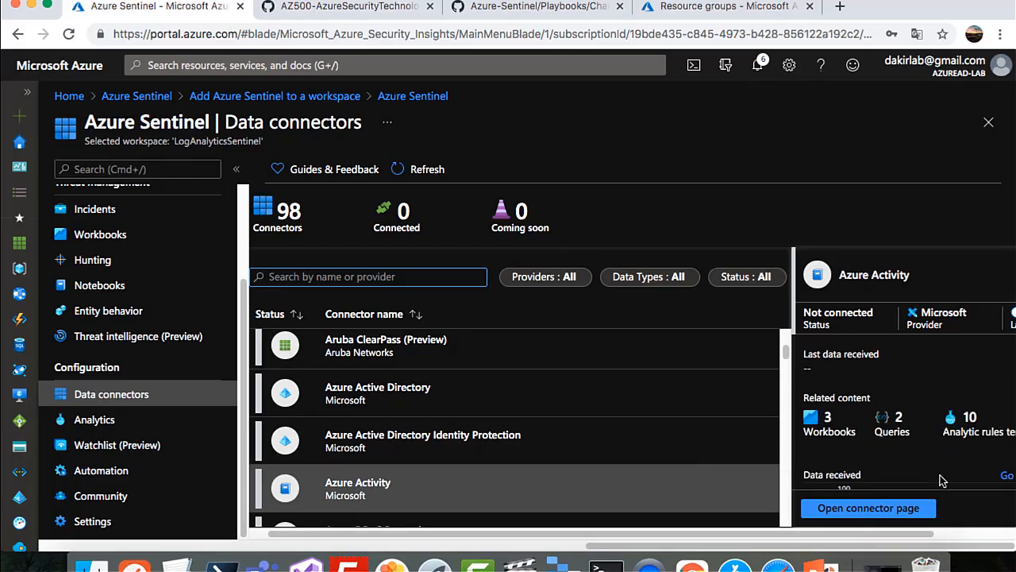
pyautogui.scroll(-3, 941, 481)
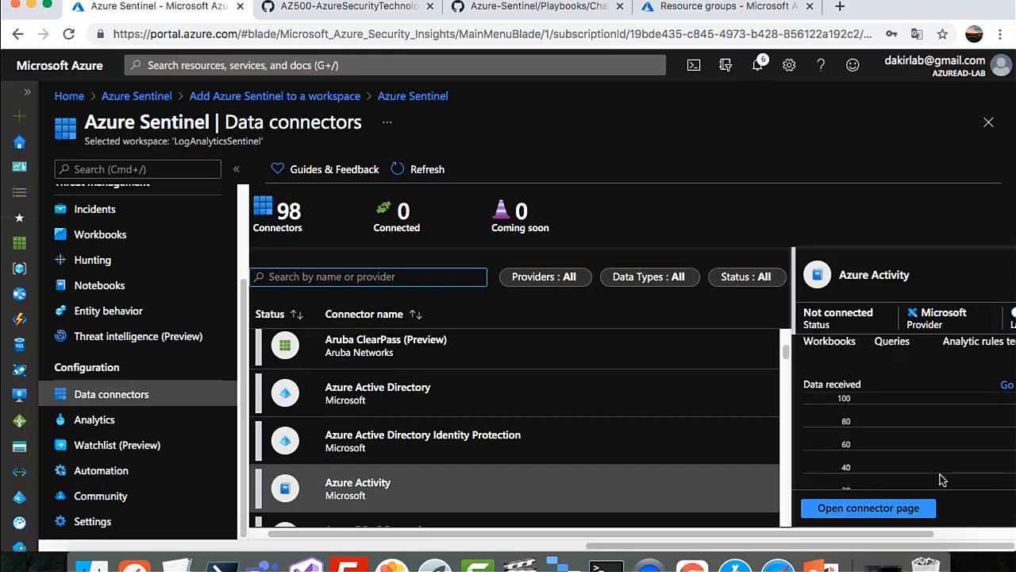
pyautogui.scroll(-2, 941, 480)
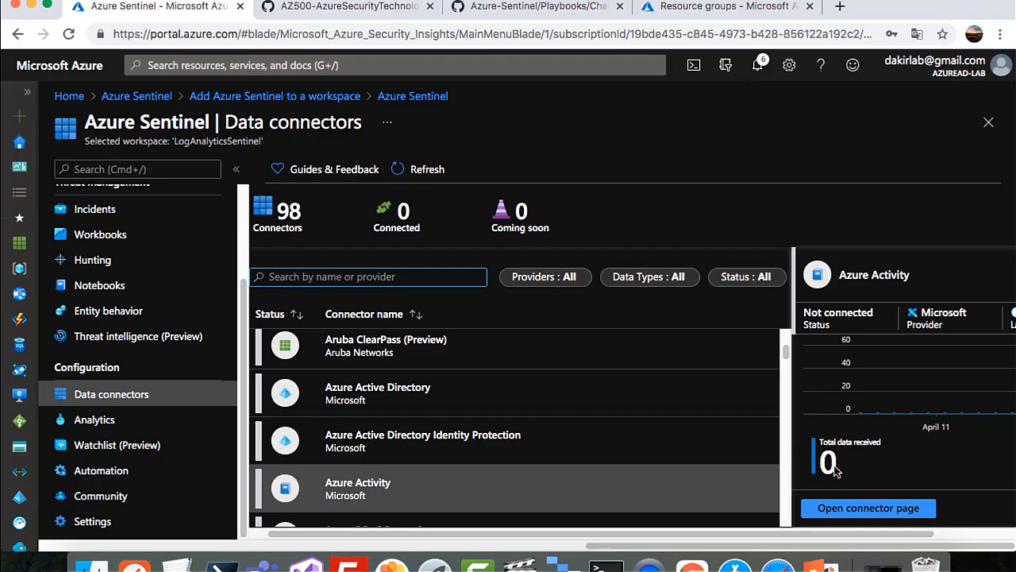
pyautogui.click(417, 170)
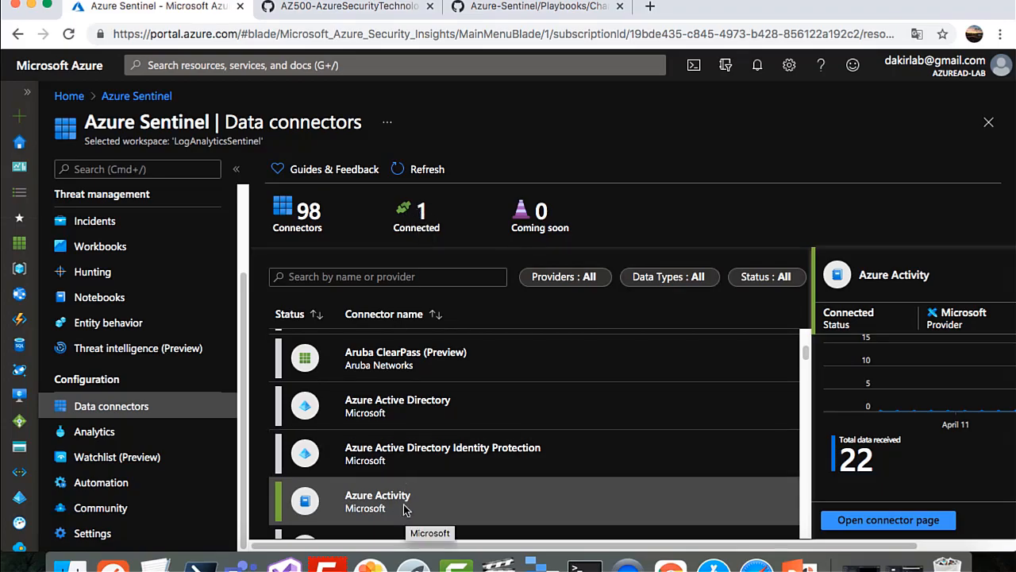
# Find and select the 'Suspicious number of resource creation or deployment activities' template in Analytics rule templates
pyautogui.click(123, 437)
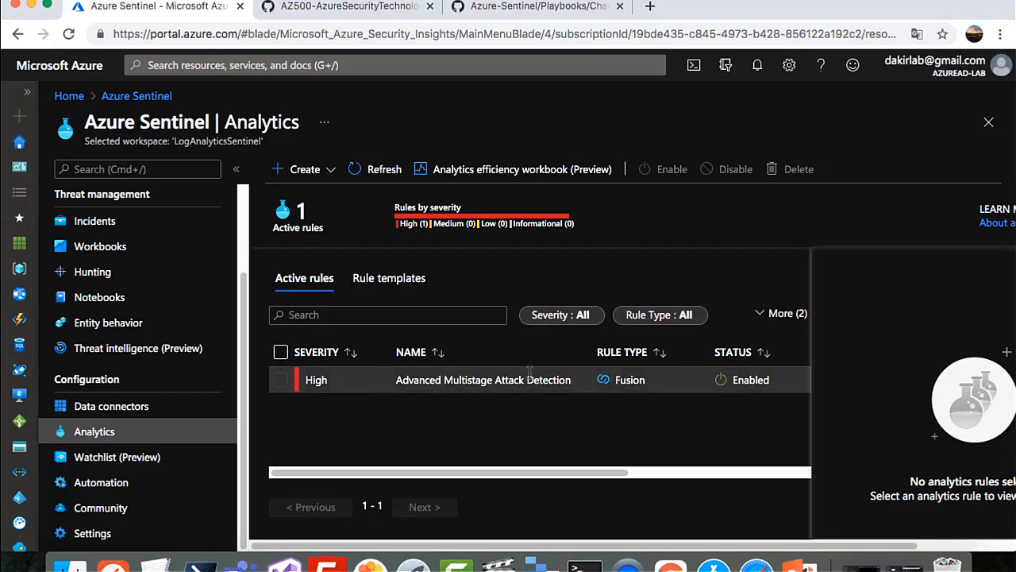
pyautogui.click(398, 282)
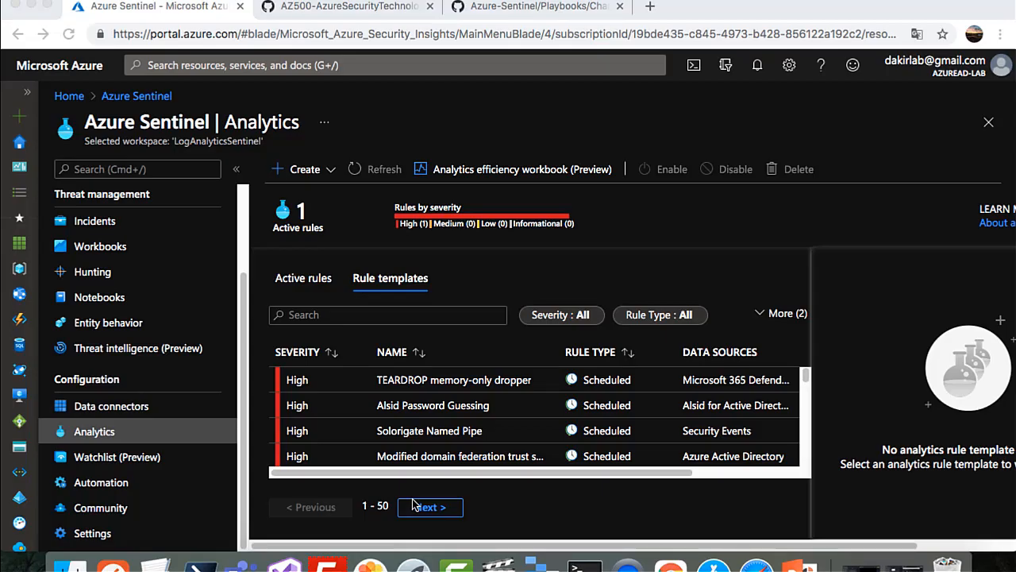
pyautogui.click(407, 315)
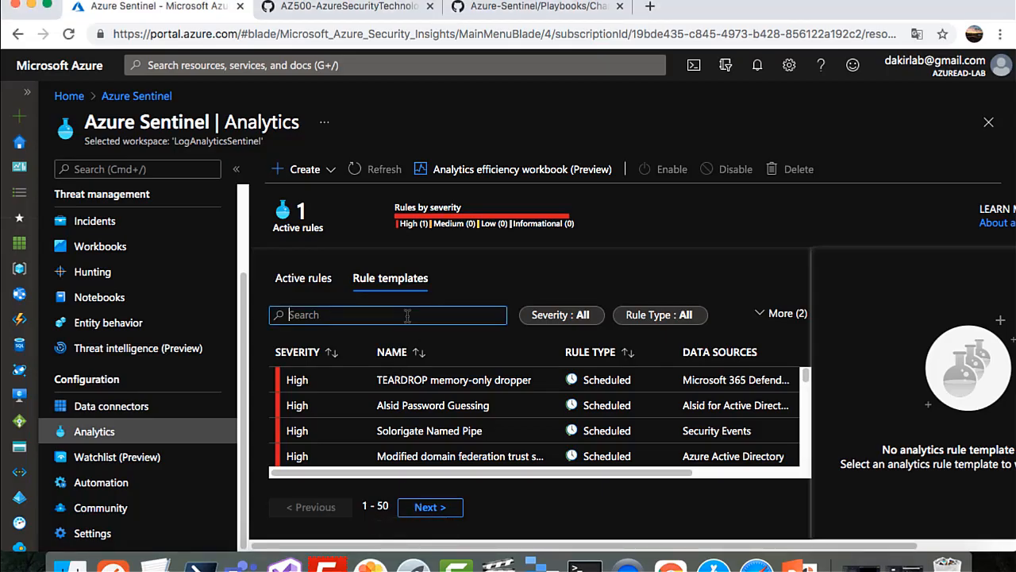
pyautogui.write('number of resource creation or deployment')
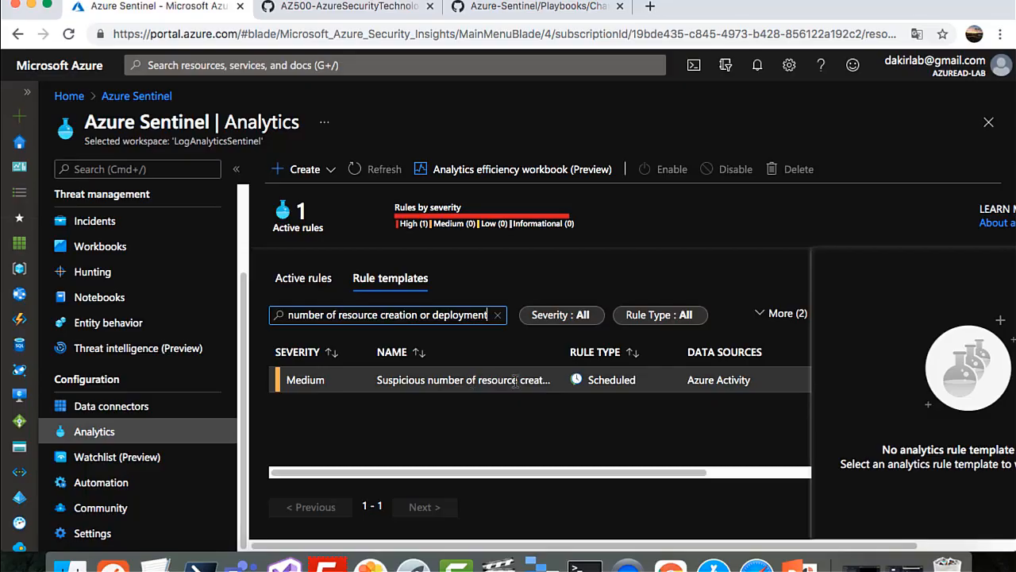
pyautogui.click(516, 380)
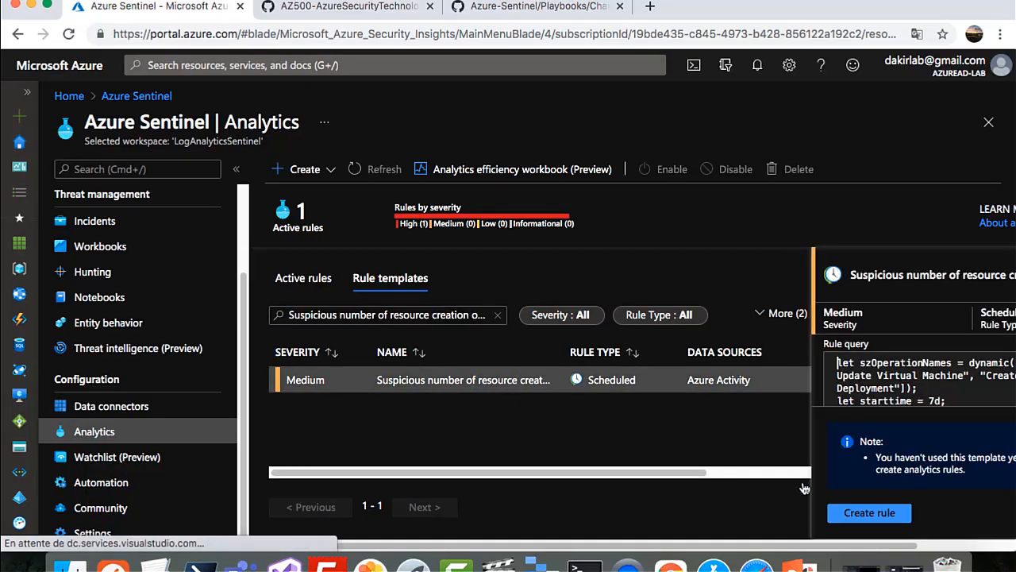
# Start a rule from the template and review its general details and query logic
pyautogui.click(875, 517)
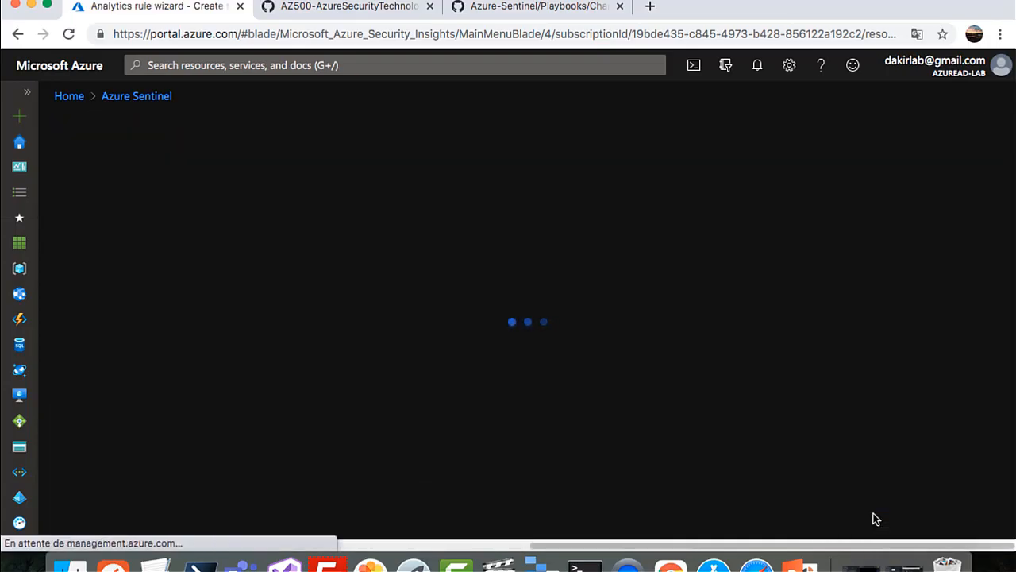
pyautogui.scroll(-3, 199, 306)
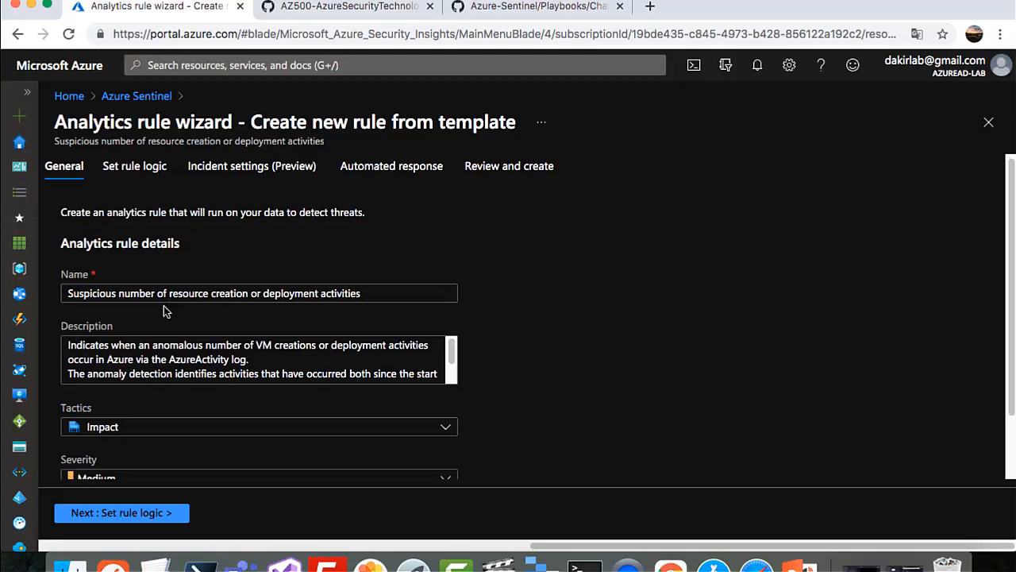
pyautogui.scroll(3, 155, 269)
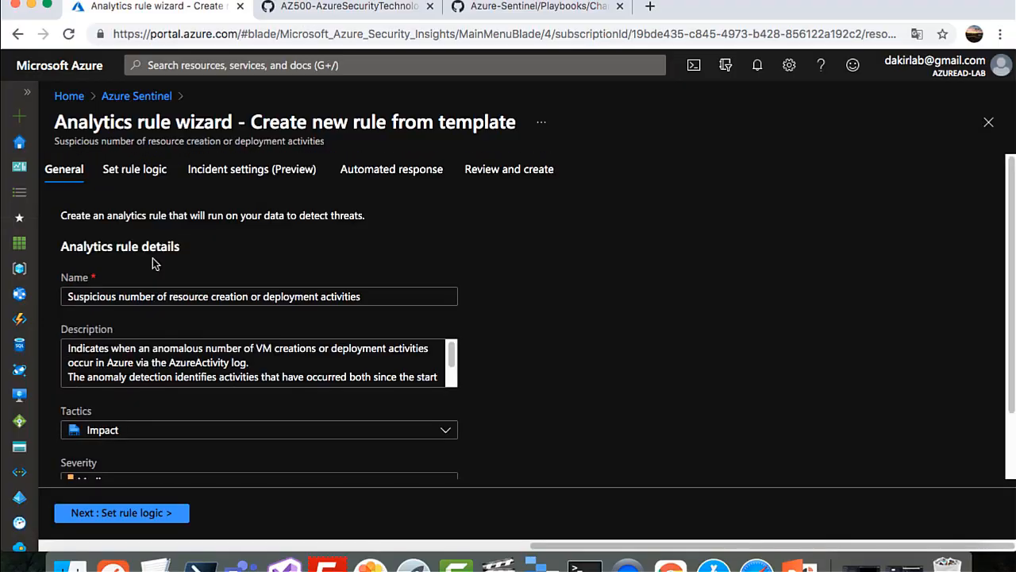
pyautogui.scroll(-3, 167, 286)
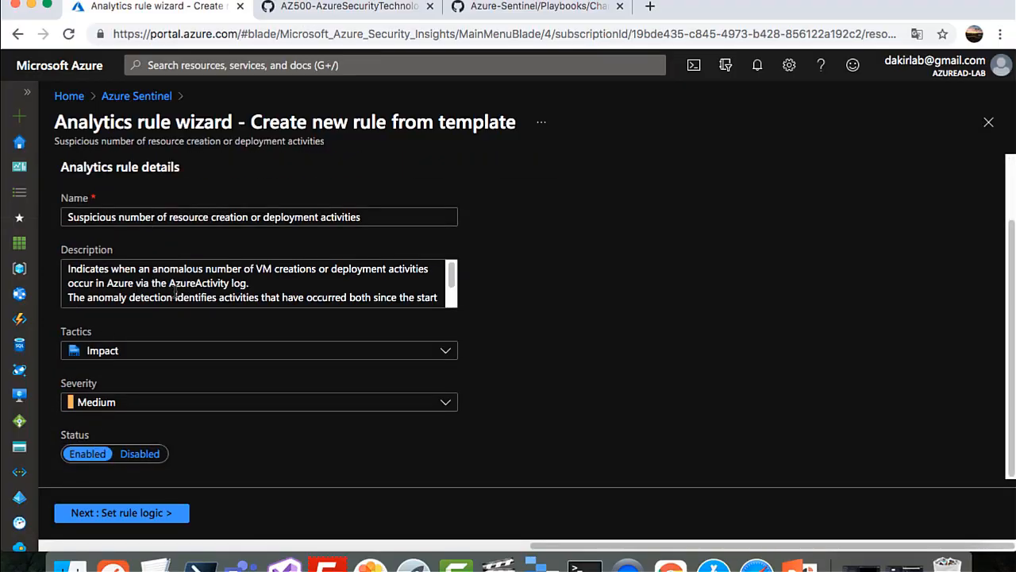
pyautogui.scroll(3, 175, 295)
pyautogui.click(137, 170)
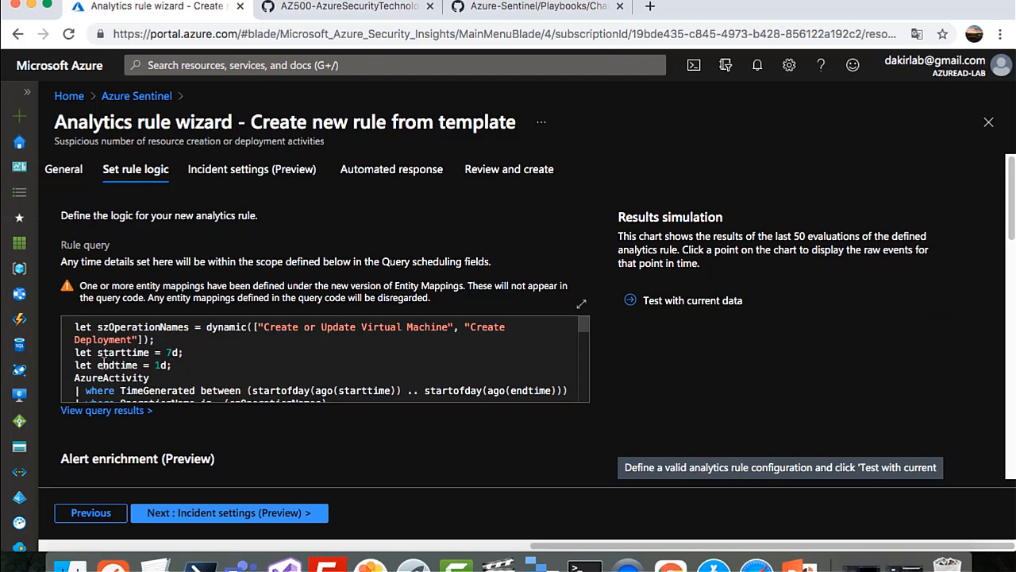
pyautogui.moveTo(76, 327); pyautogui.dragTo(445, 396)
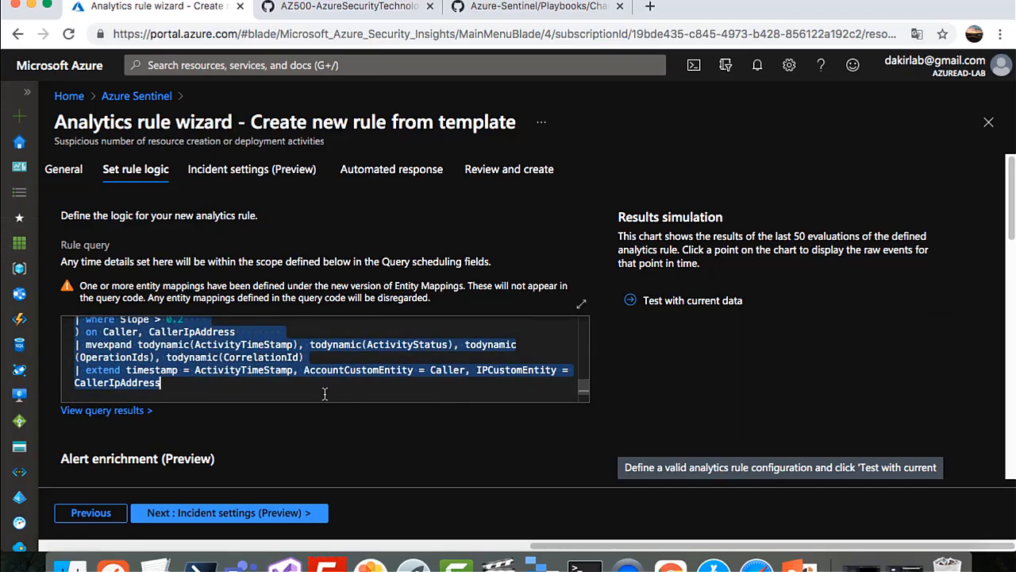
# Step through incident settings, automated response and review, then create the Medium-severity rule
pyautogui.click(282, 173)
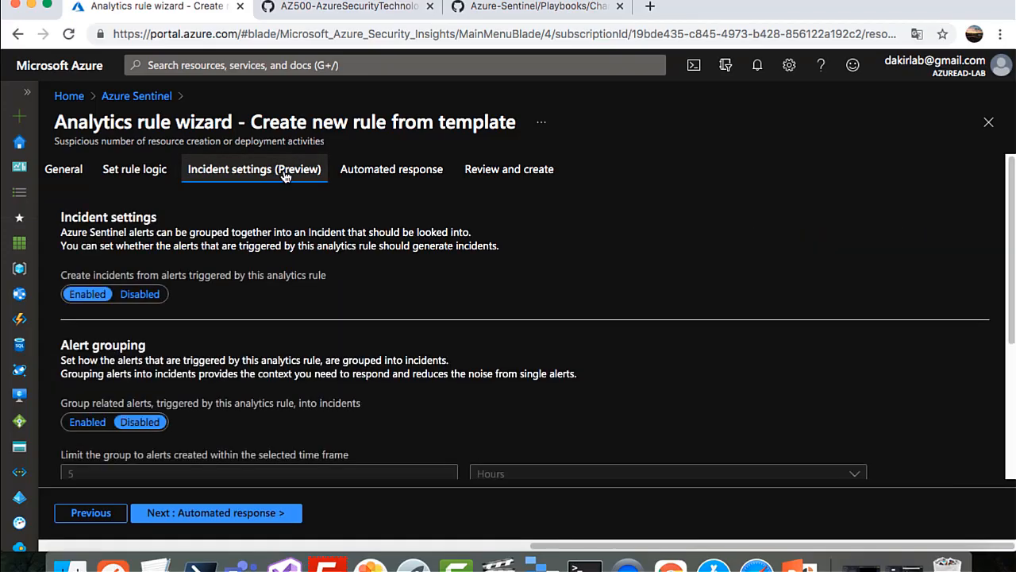
pyautogui.click(397, 174)
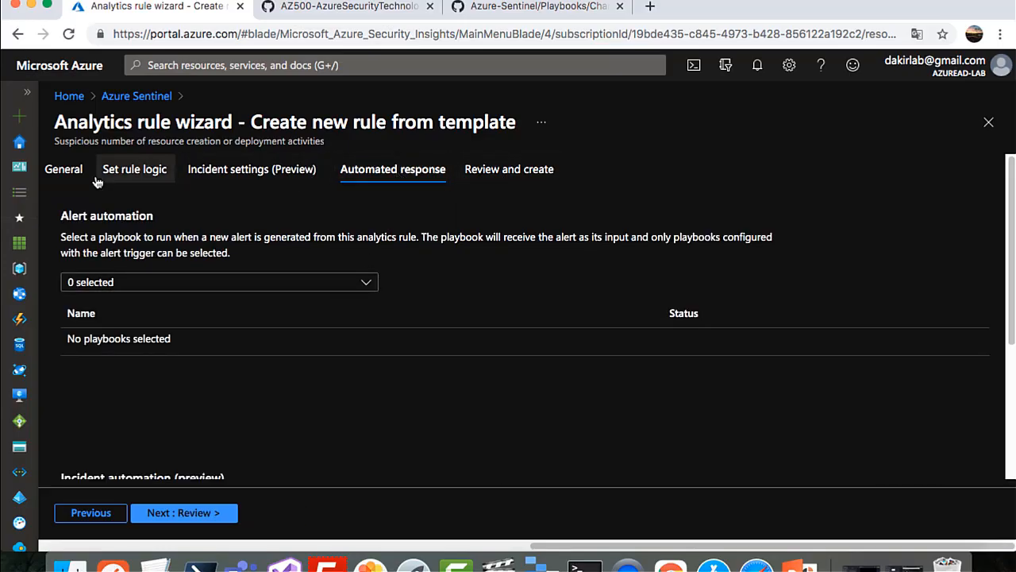
pyautogui.click(70, 174)
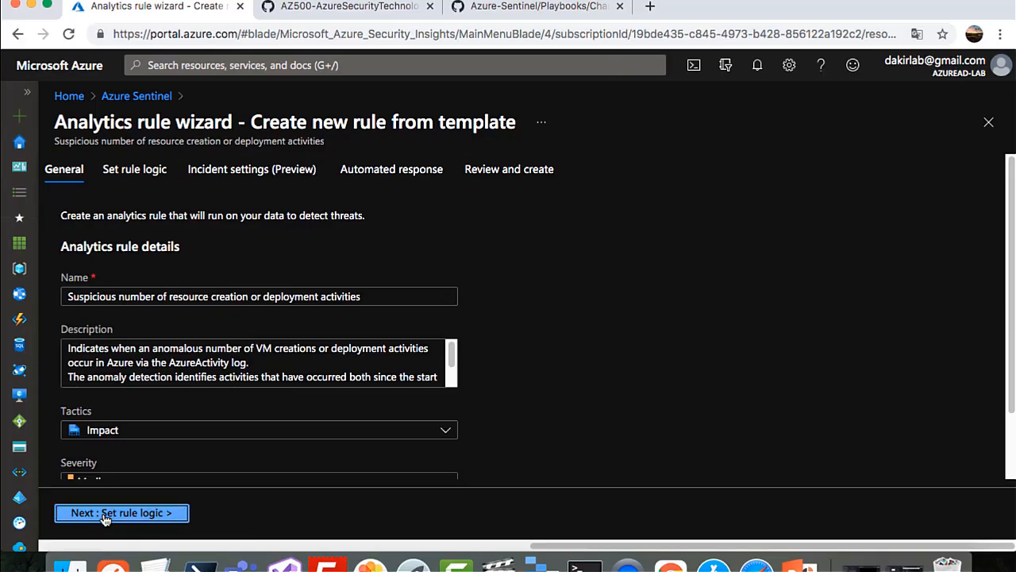
pyautogui.click(103, 515)
pyautogui.click(189, 518)
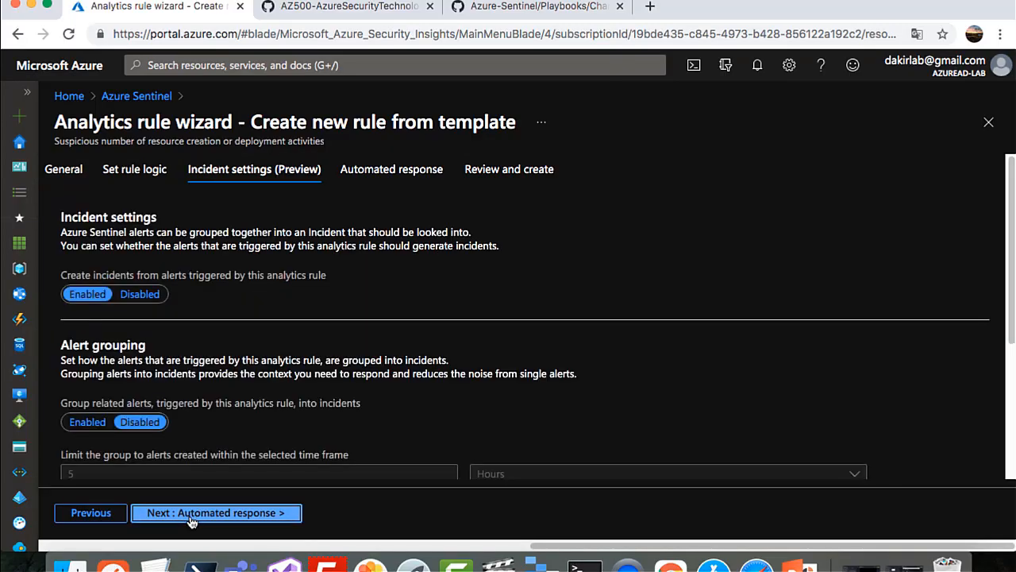
pyautogui.click(191, 518)
pyautogui.click(189, 516)
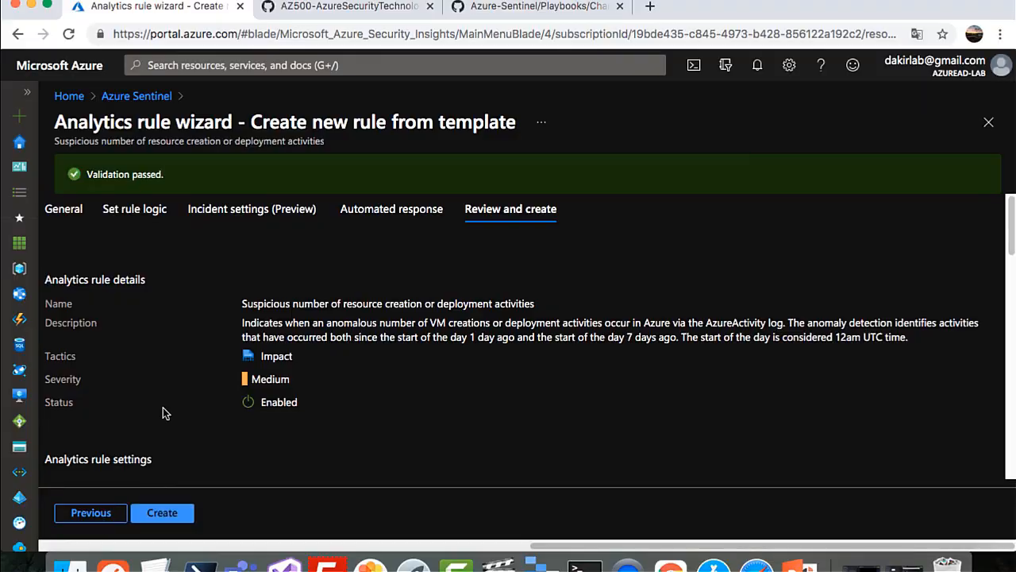
pyautogui.click(156, 512)
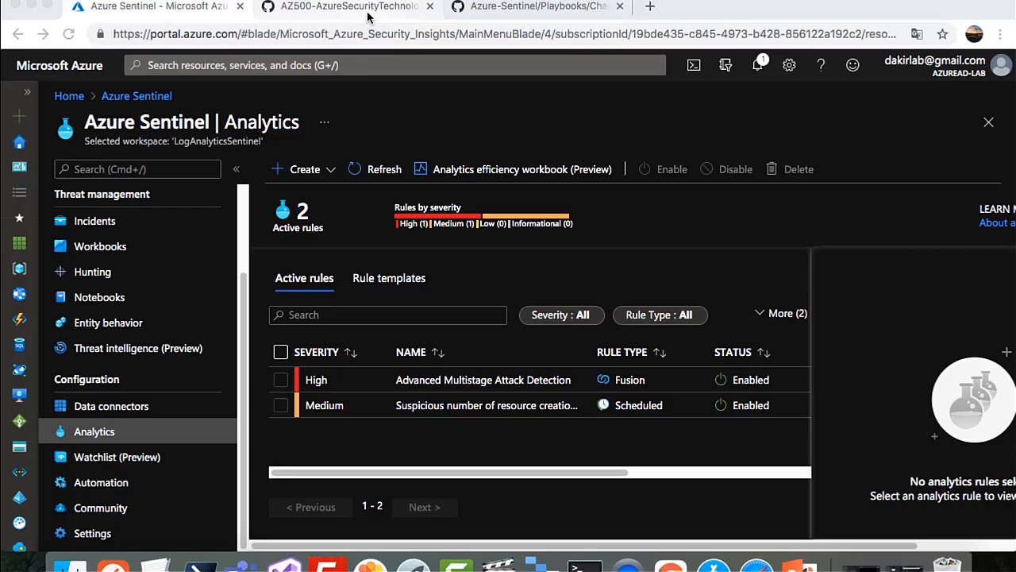
# Go to the GitHub Change-Incident-Severity playbook page and launch Deploy to Azure
pyautogui.click(509, 16)
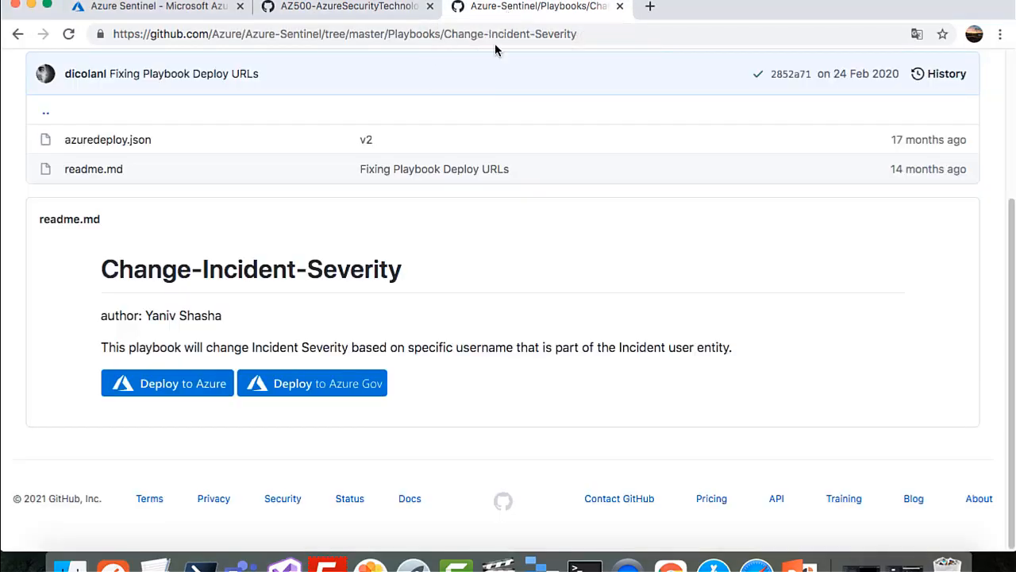
pyautogui.click(169, 389)
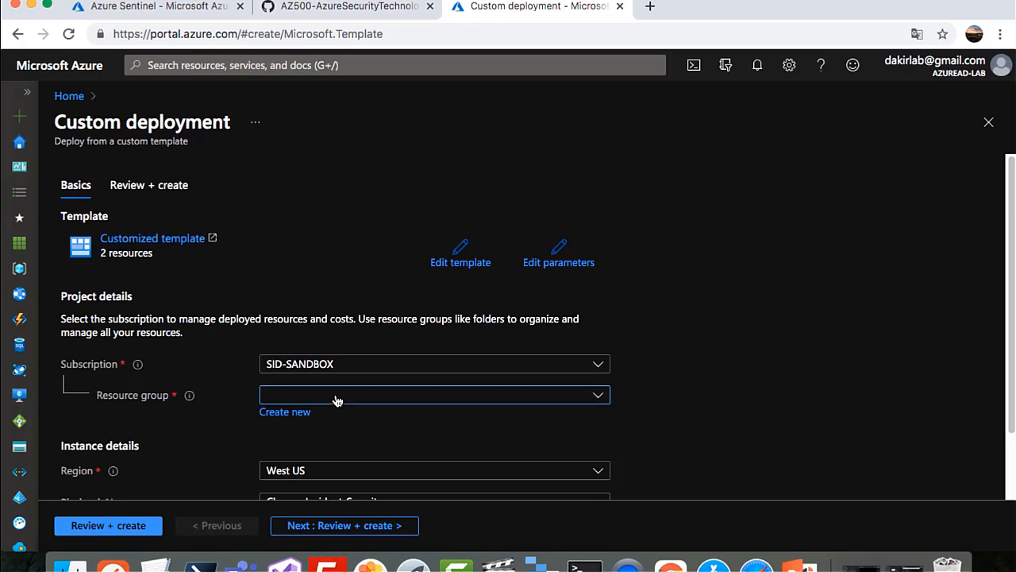
# Set resource group AZ500 and the account's e-mail as User Name, then review and create the deployment
pyautogui.click(337, 396)
pyautogui.click(297, 474)
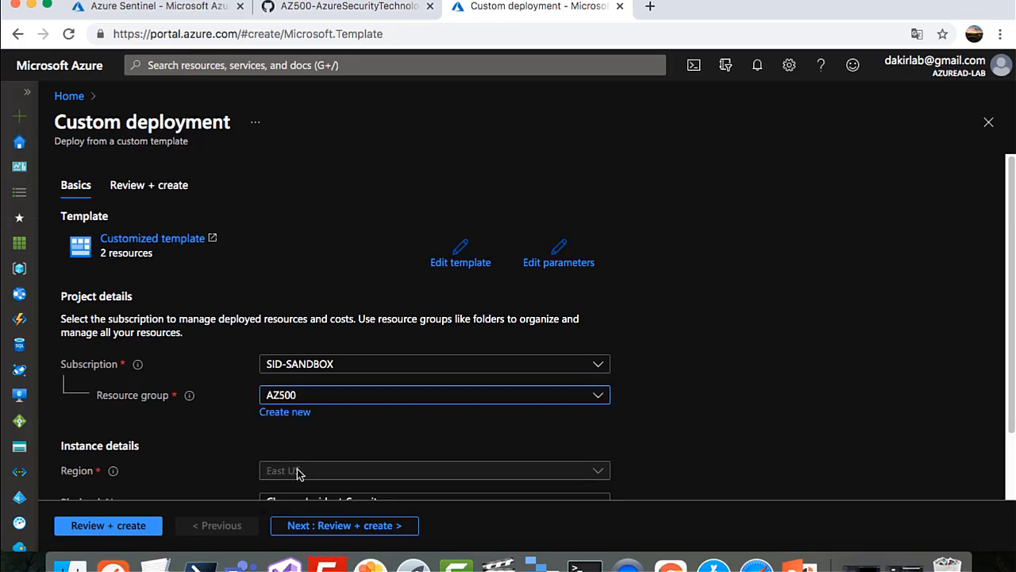
pyautogui.scroll(-2, 411, 465)
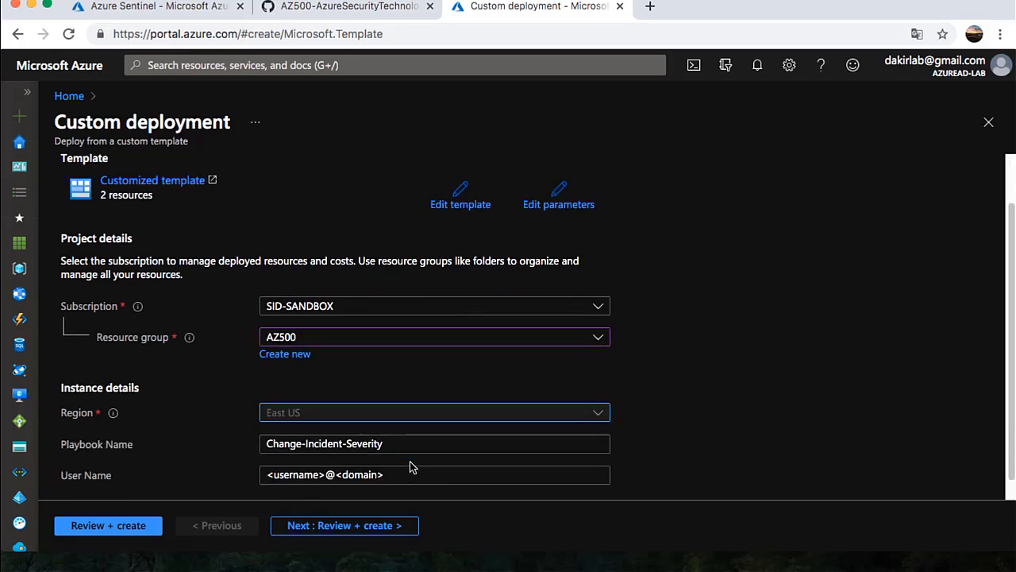
pyautogui.click(397, 455)
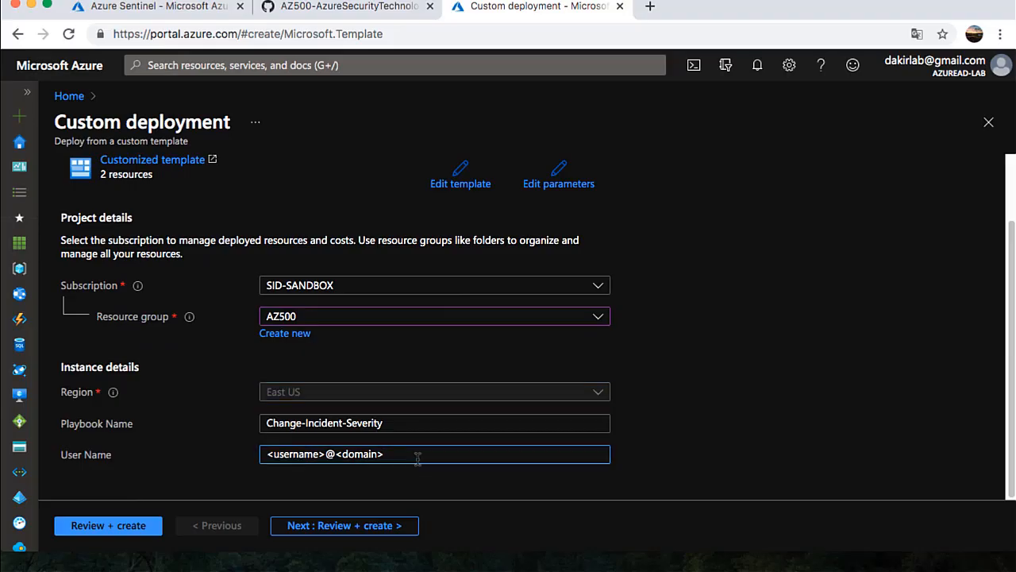
pyautogui.moveTo(415, 454); pyautogui.dragTo(220, 445)
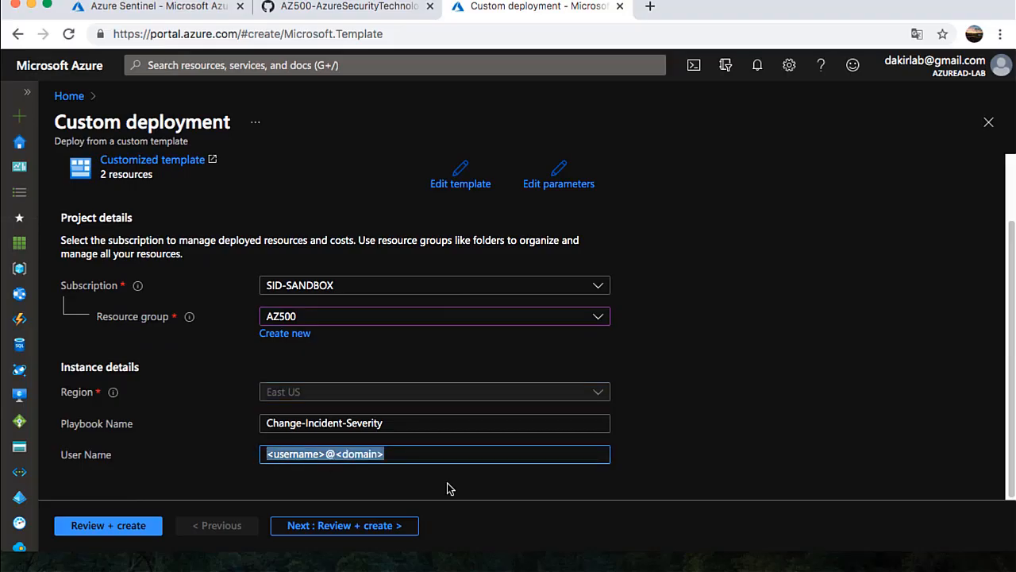
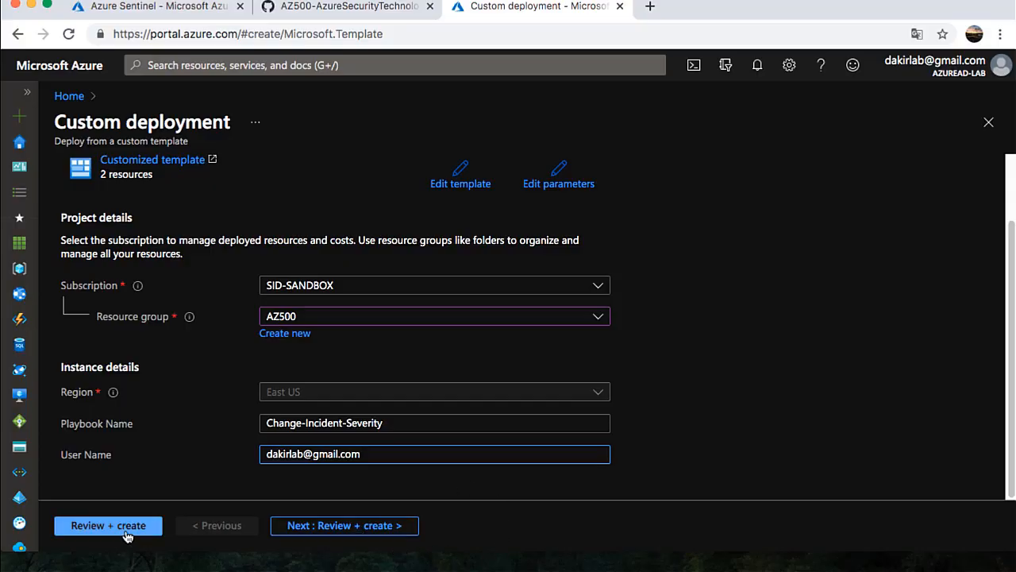
pyautogui.click(325, 527)
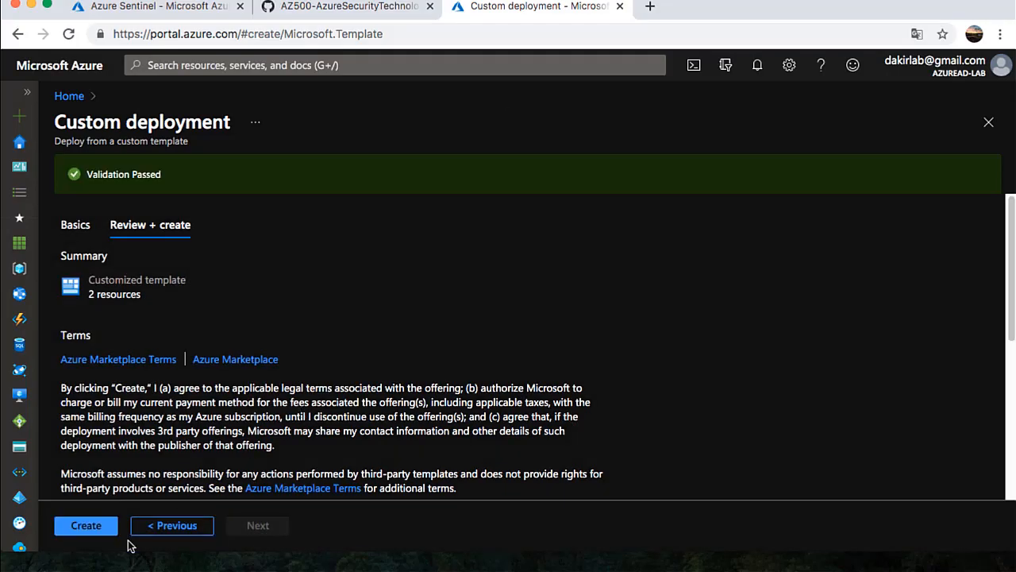
pyautogui.click(99, 529)
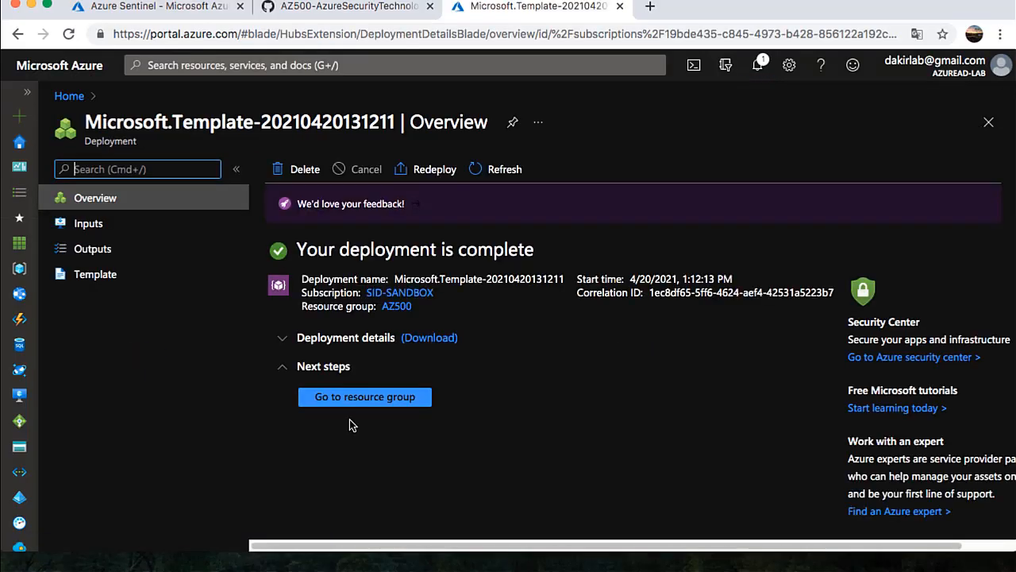
# Open the Change-Incident-Severity logic app from the AZ500 resource group in Logic app designer
pyautogui.click(360, 401)
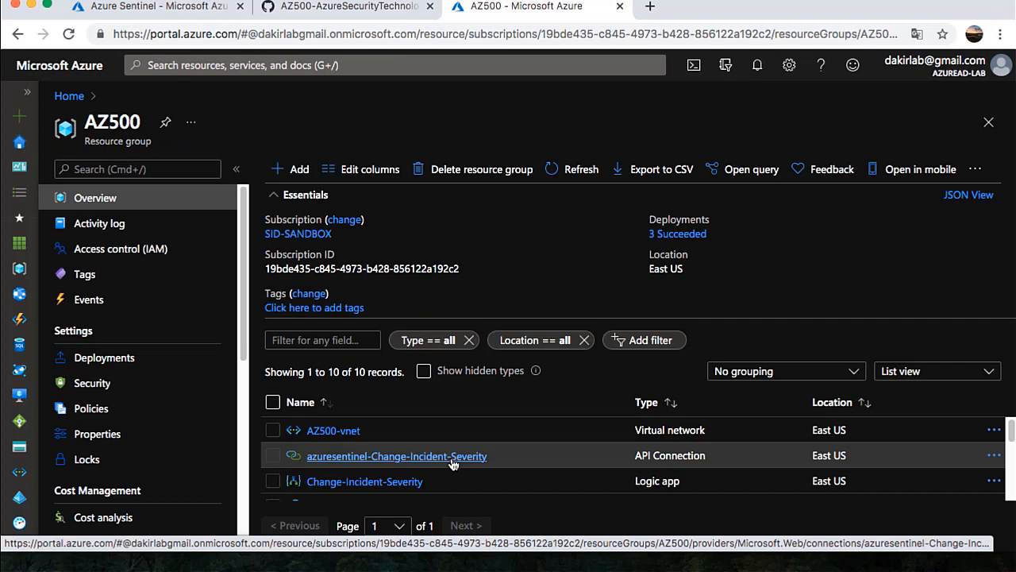
pyautogui.click(365, 482)
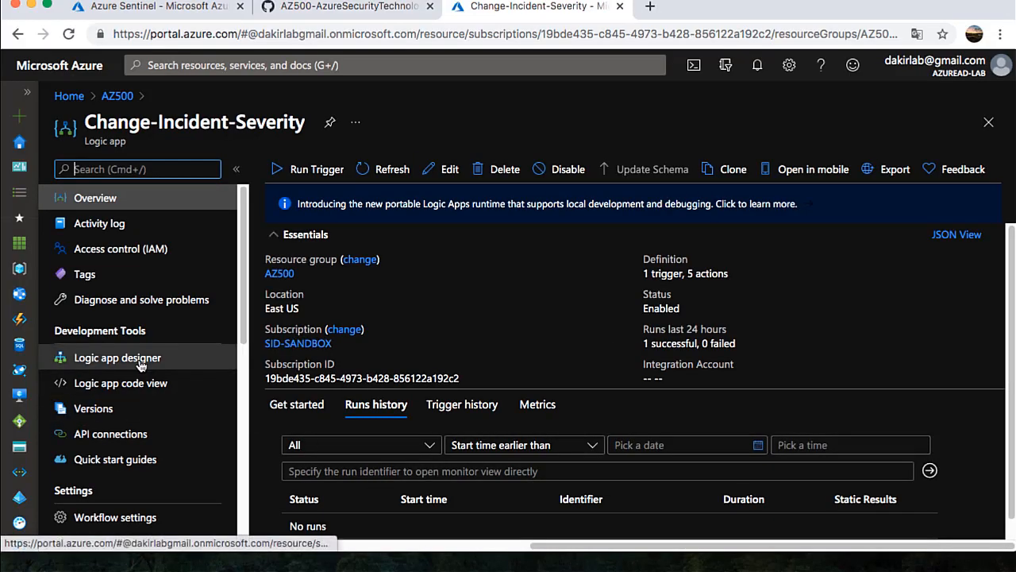
pyautogui.click(140, 359)
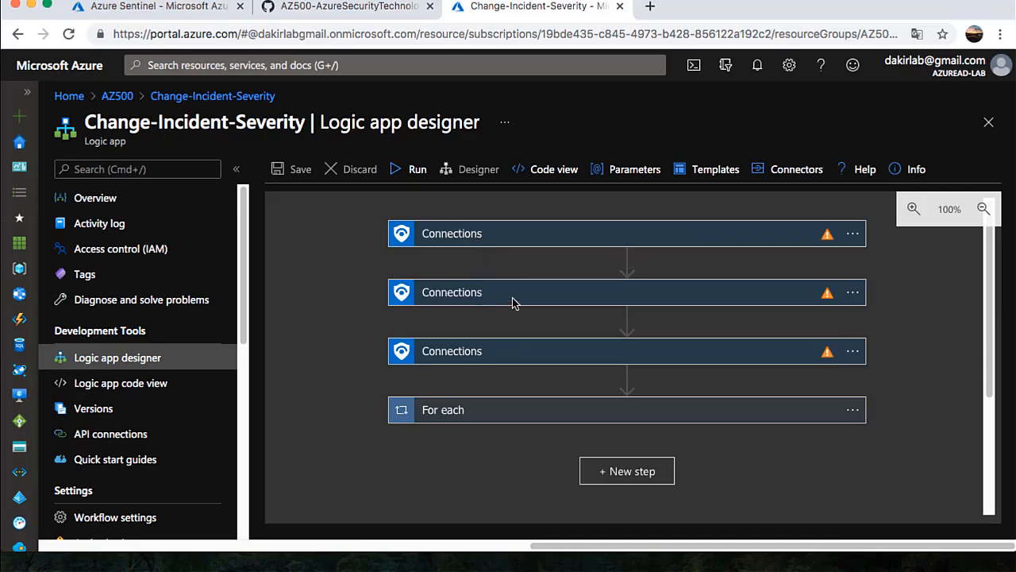
# Sign in to create a new Sentinel connection for the first Connections step
pyautogui.moveTo(827, 238)
pyautogui.click(851, 238)
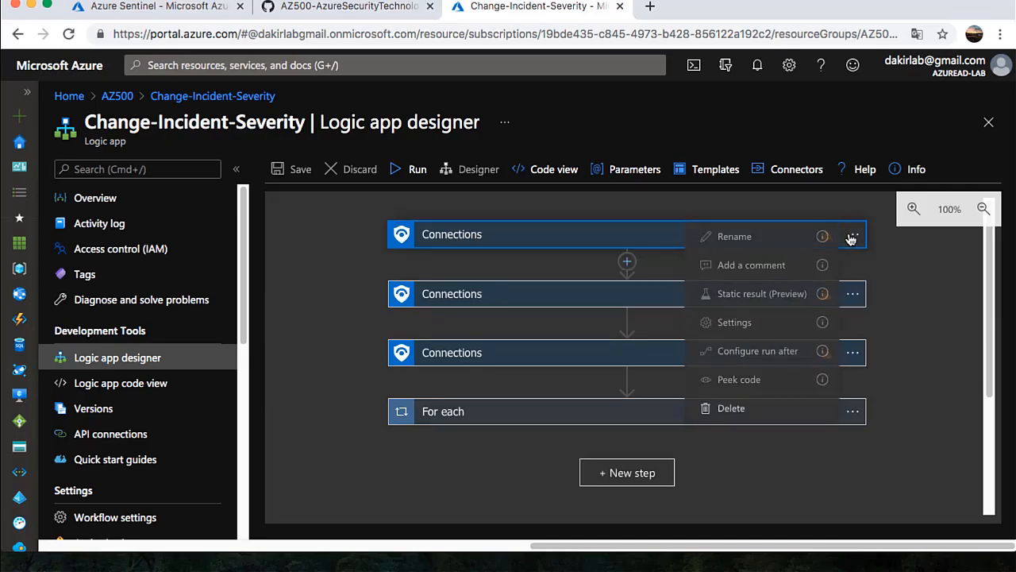
pyautogui.click(635, 234)
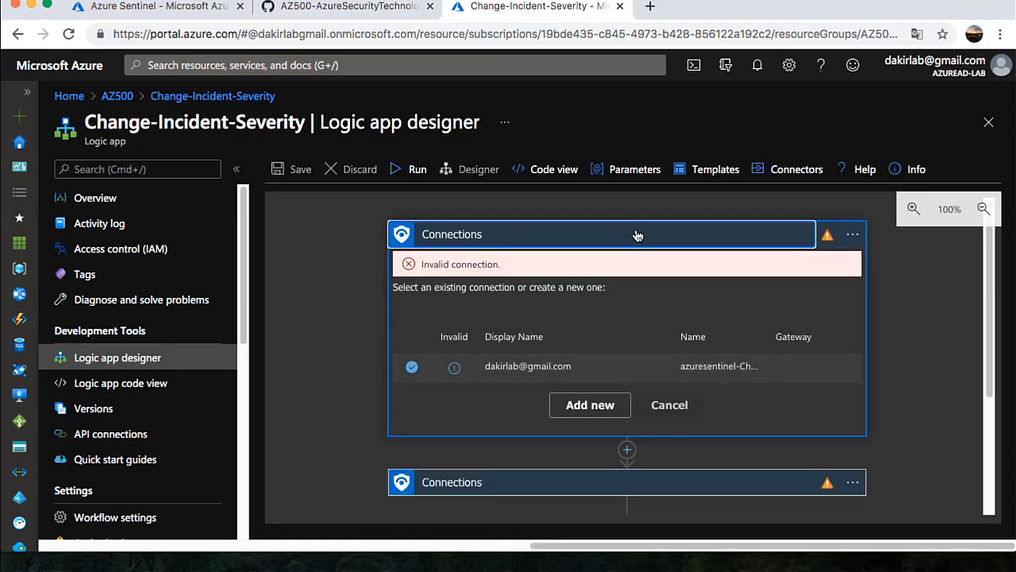
pyautogui.click(585, 407)
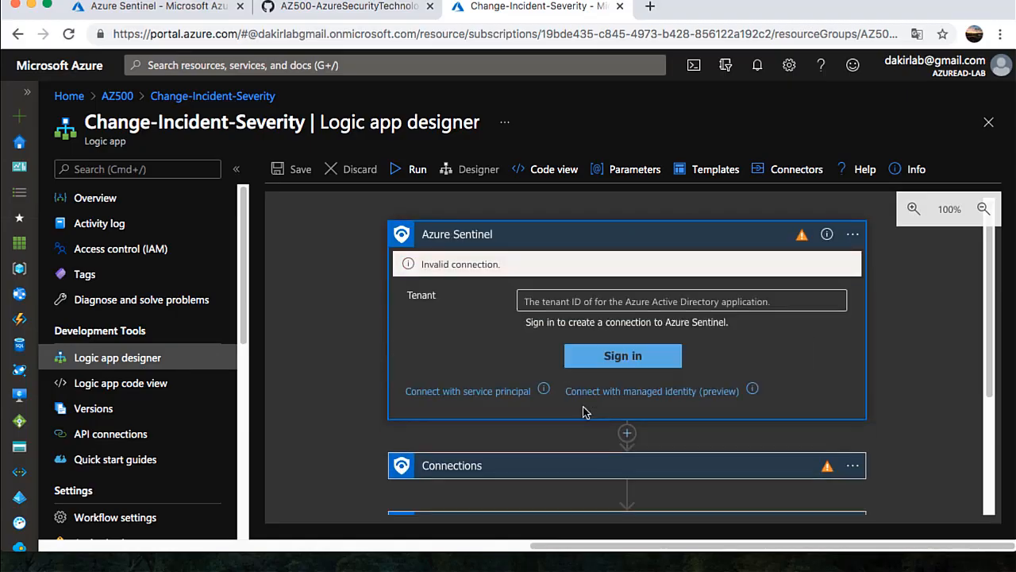
pyautogui.click(623, 358)
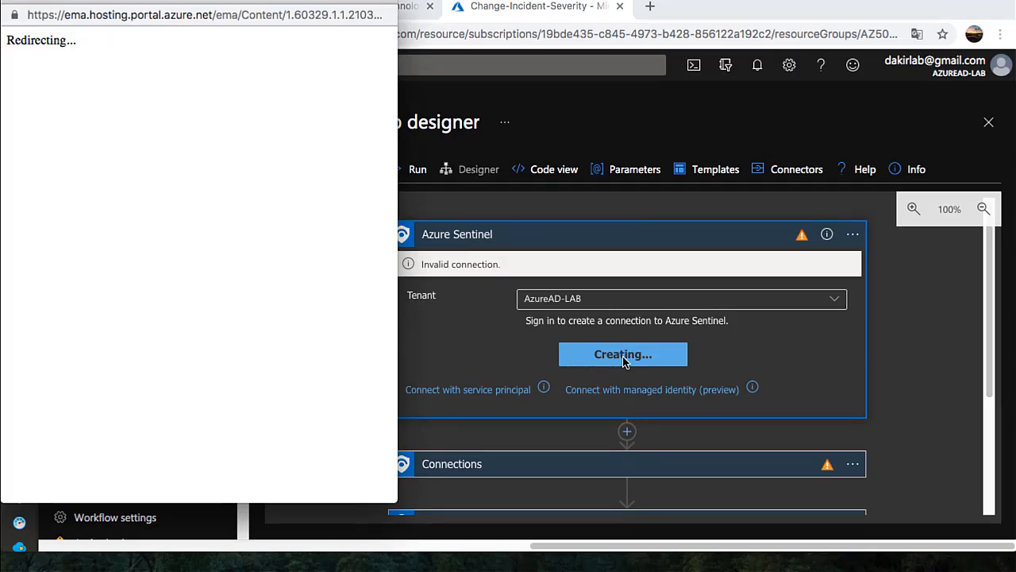
pyautogui.click(114, 204)
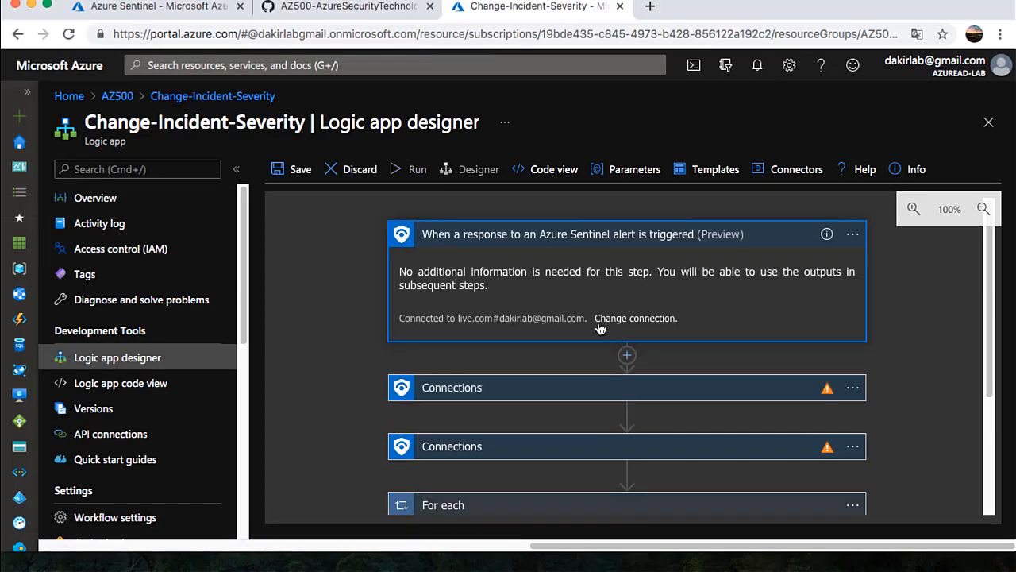
# Give the remaining steps a valid connection and save the workflow
pyautogui.click(597, 390)
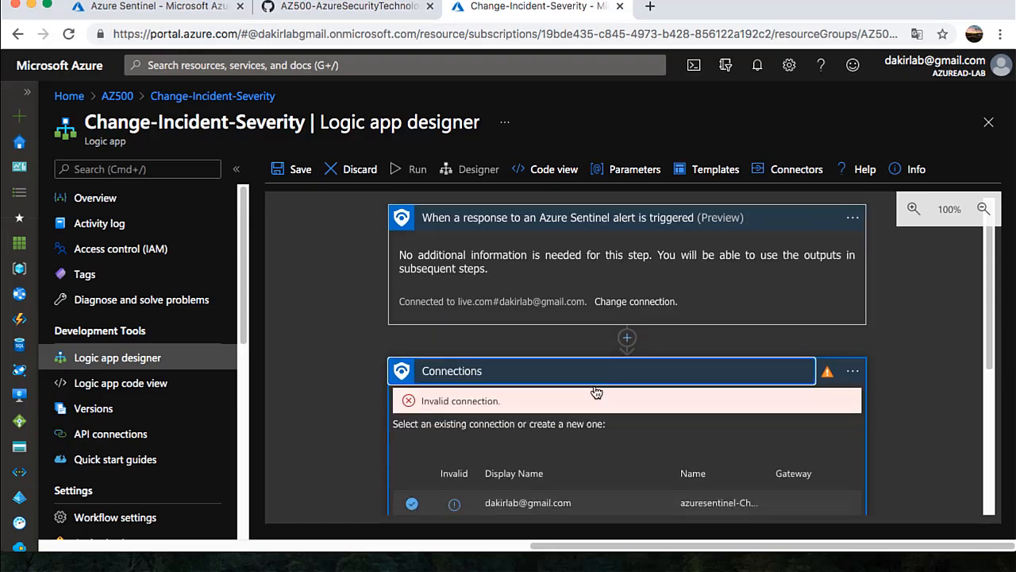
pyautogui.click(593, 427)
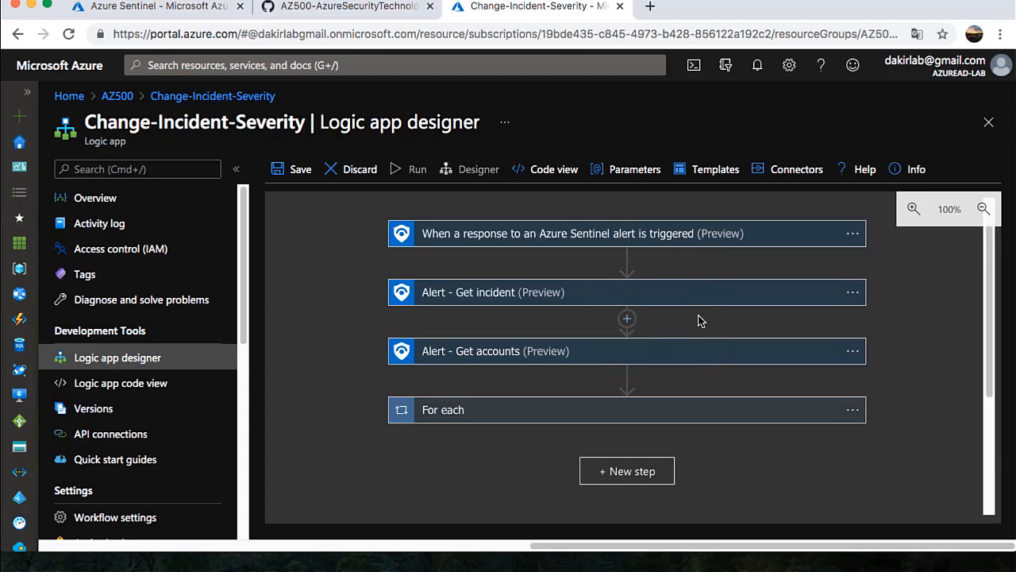
pyautogui.click(299, 173)
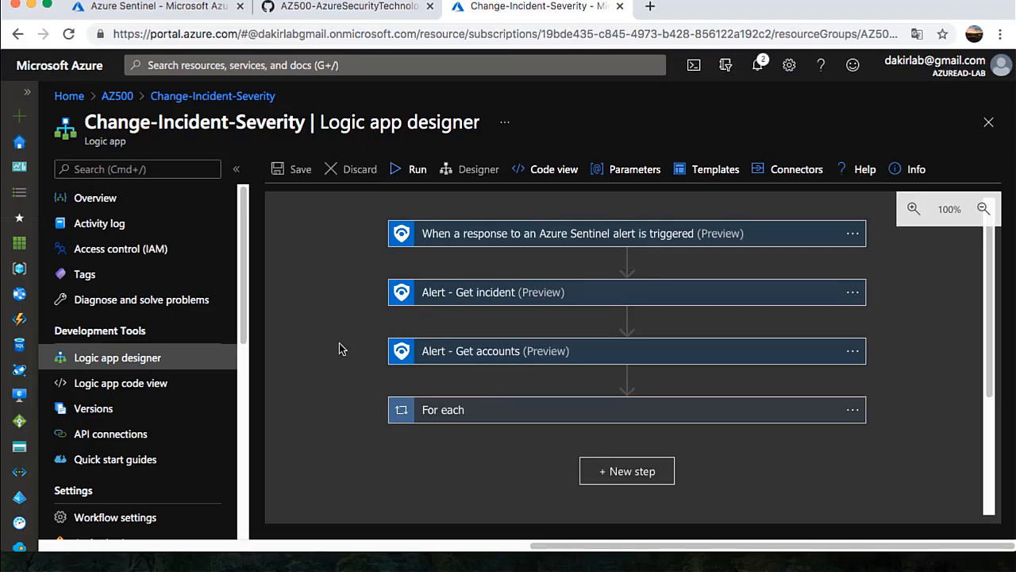
# Start a new scheduled query rule in Sentinel Analytics named PlayBookAZ500
pyautogui.click(158, 11)
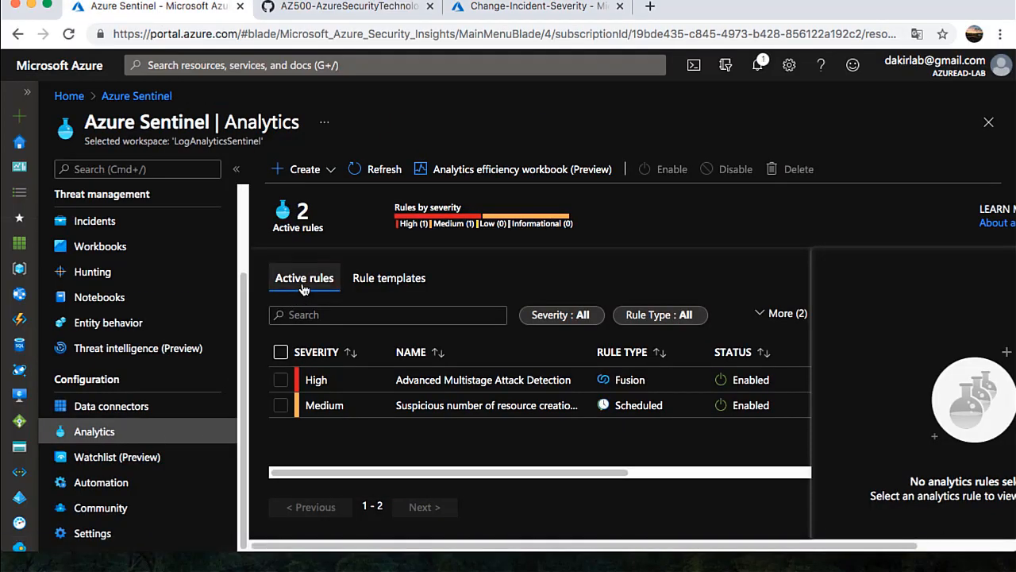
pyautogui.click(324, 171)
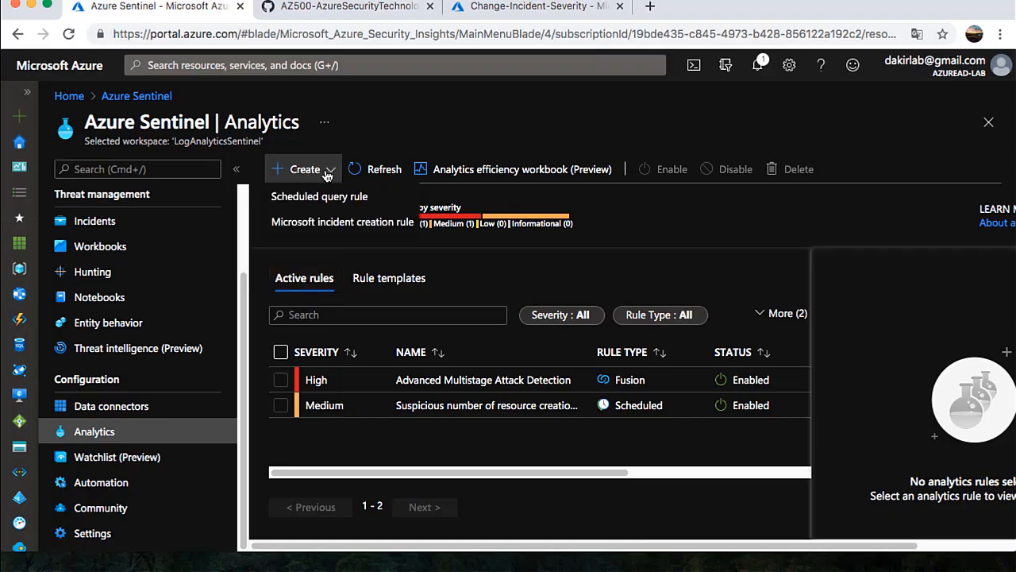
pyautogui.click(358, 201)
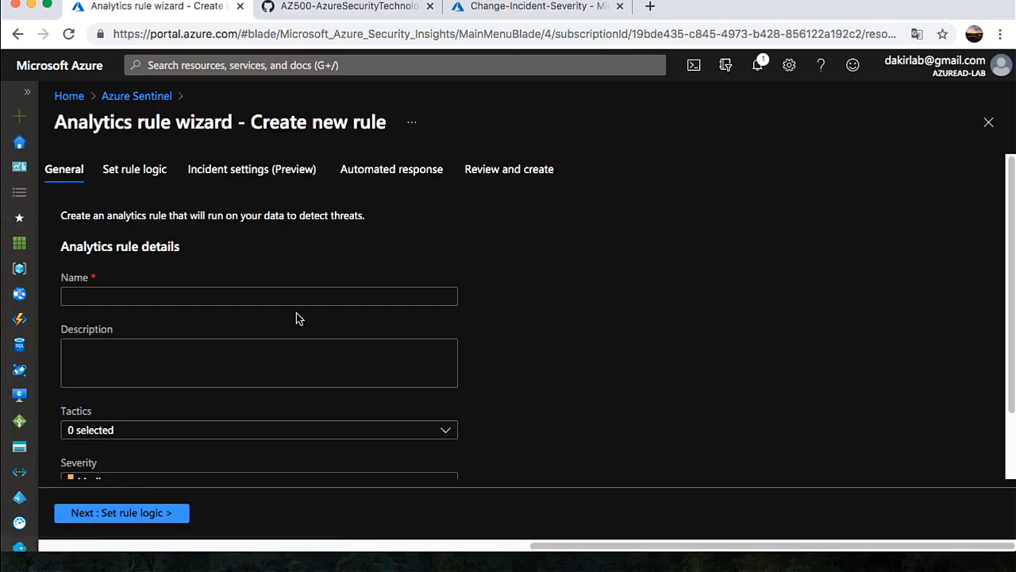
pyautogui.click(293, 295)
pyautogui.write('Play')
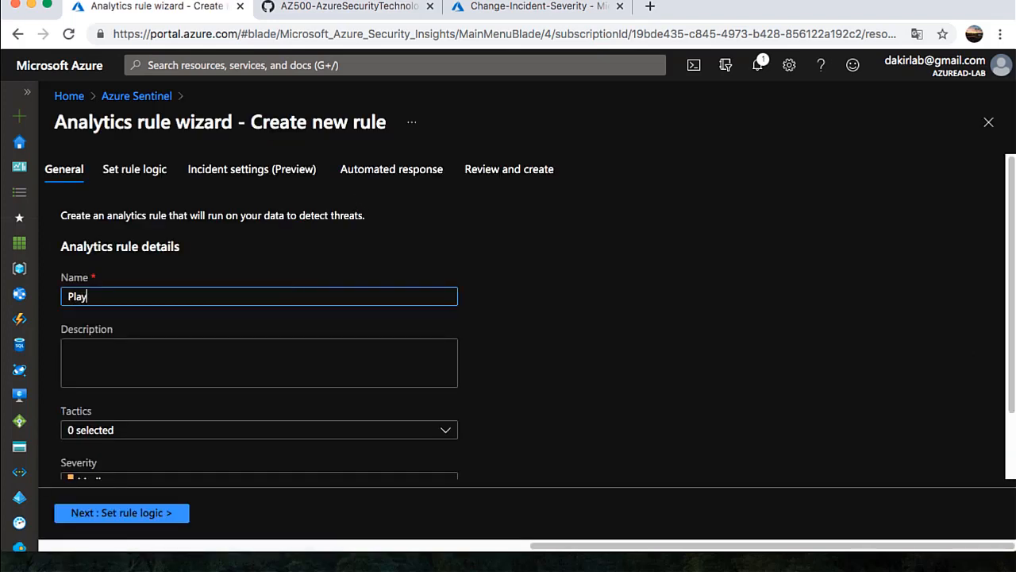
pyautogui.write('BookAZ500')
pyautogui.click(352, 392)
# Tag the rule with the Initial Access tactic and set its severity to High
pyautogui.scroll(-1, 343, 388)
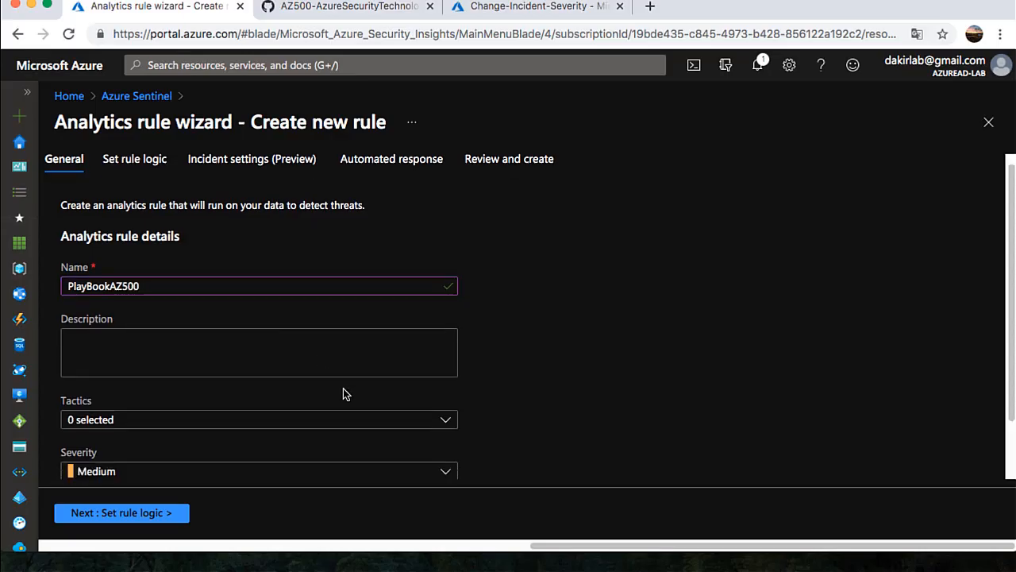
pyautogui.scroll(-2, 343, 389)
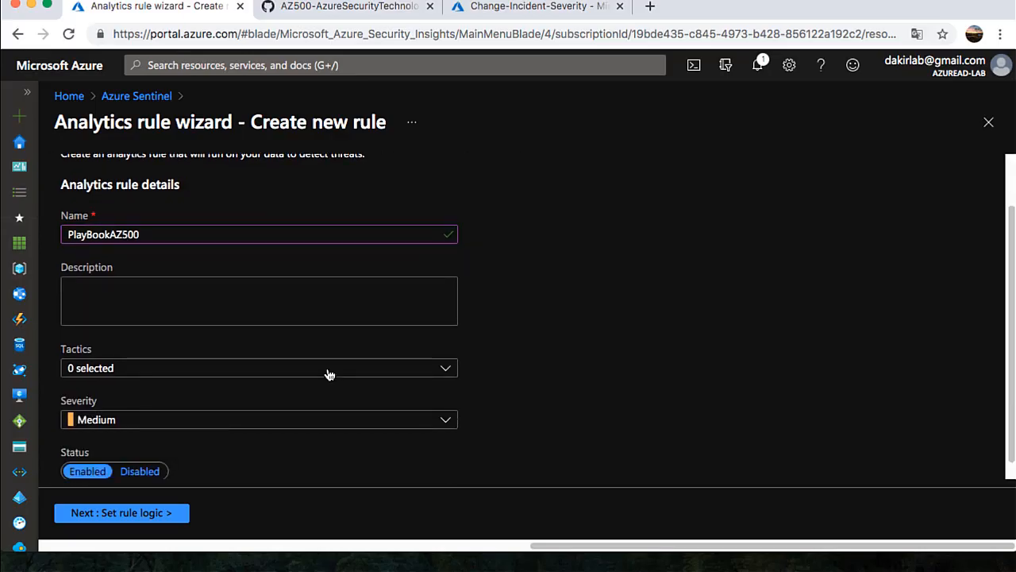
pyautogui.click(261, 376)
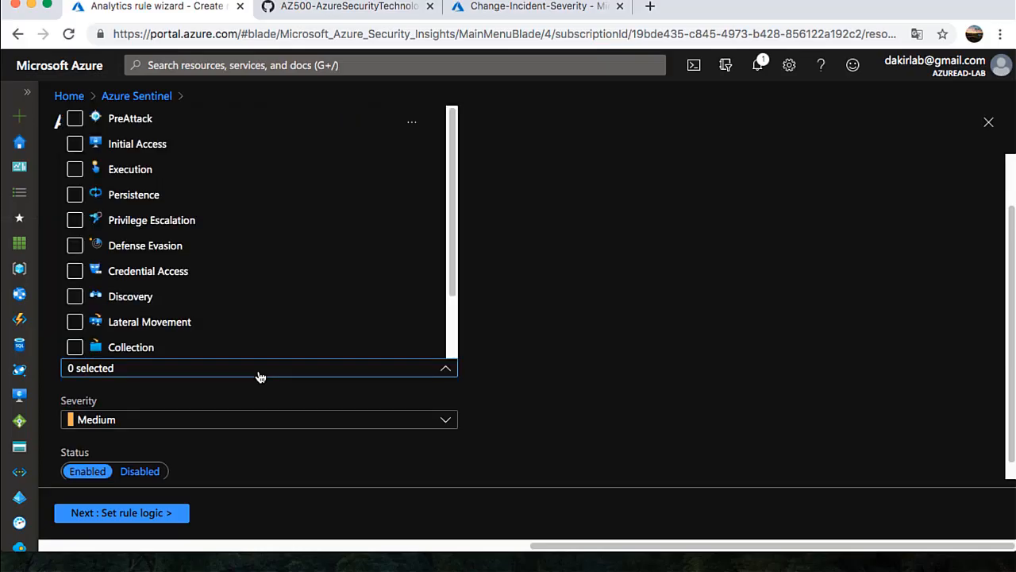
pyautogui.click(260, 393)
pyautogui.click(133, 374)
pyautogui.click(159, 312)
pyautogui.click(76, 147)
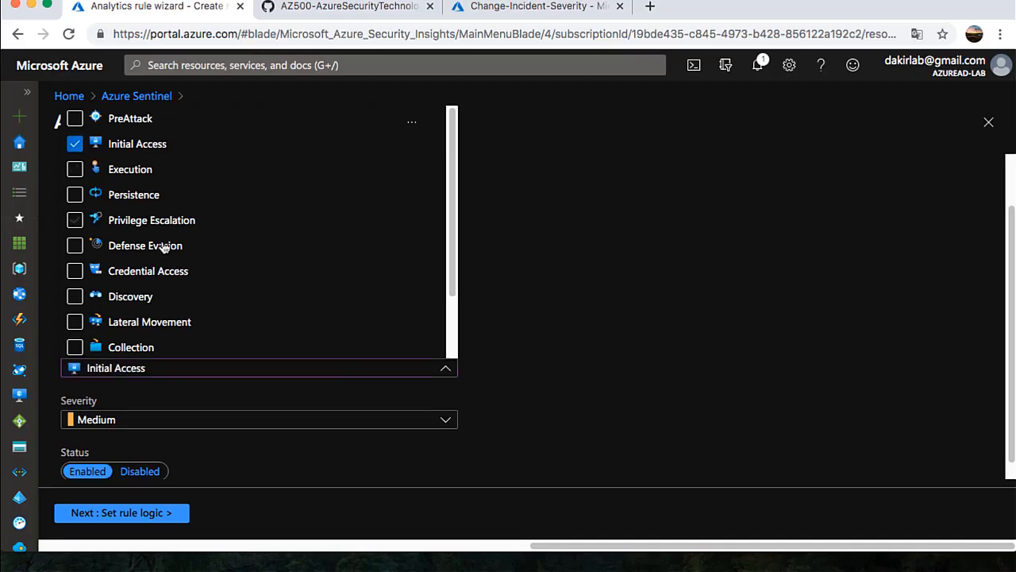
pyautogui.click(221, 396)
pyautogui.click(150, 420)
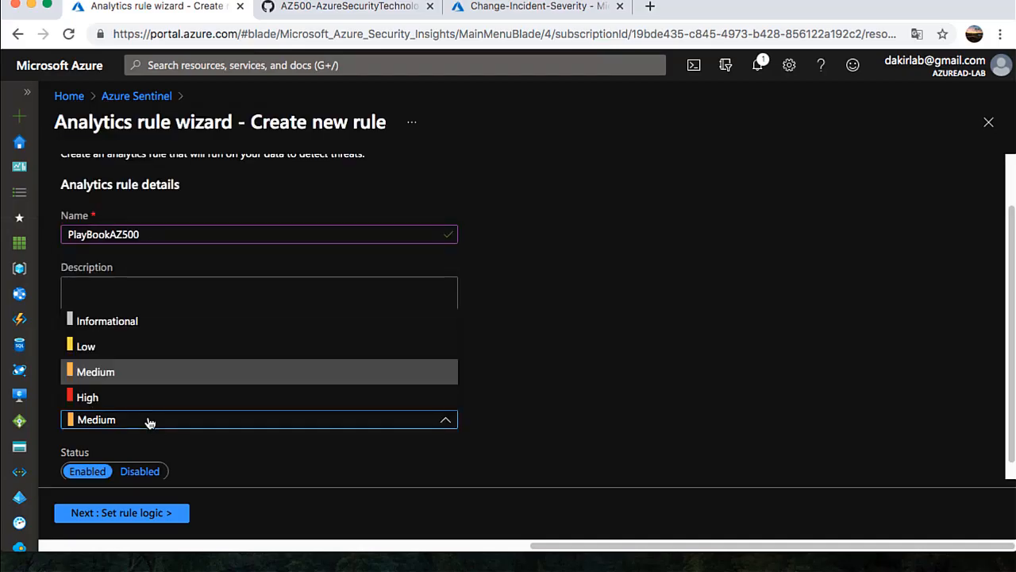
pyautogui.click(110, 398)
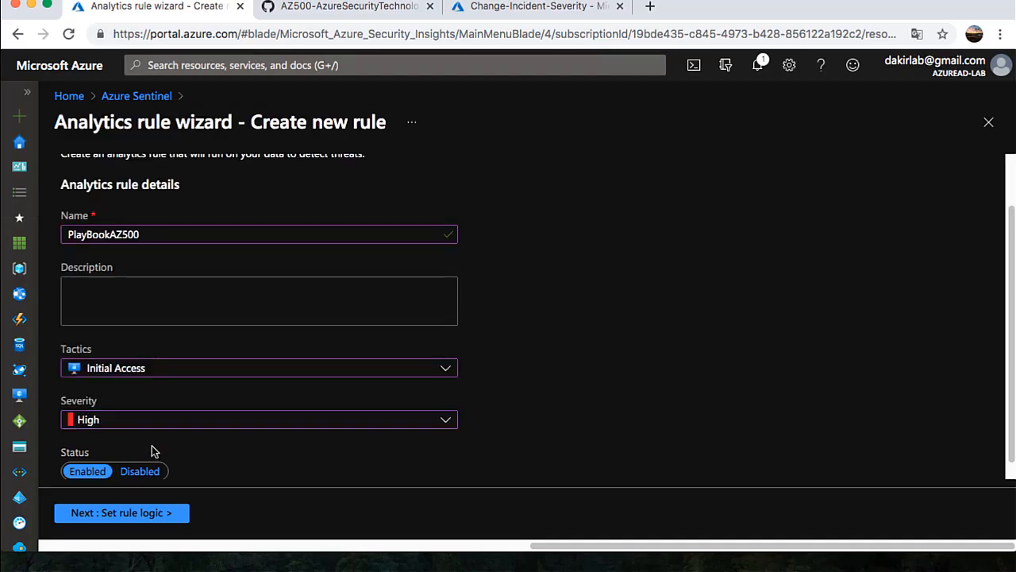
# Paste the KQL query detecting virtual machine deletions into the rule logic
pyautogui.click(154, 516)
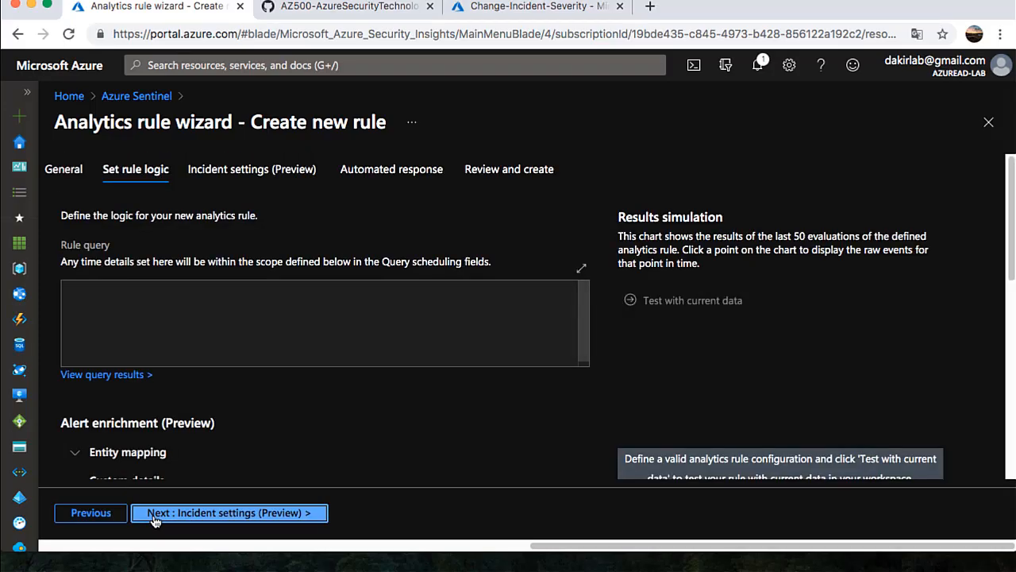
pyautogui.click(172, 325)
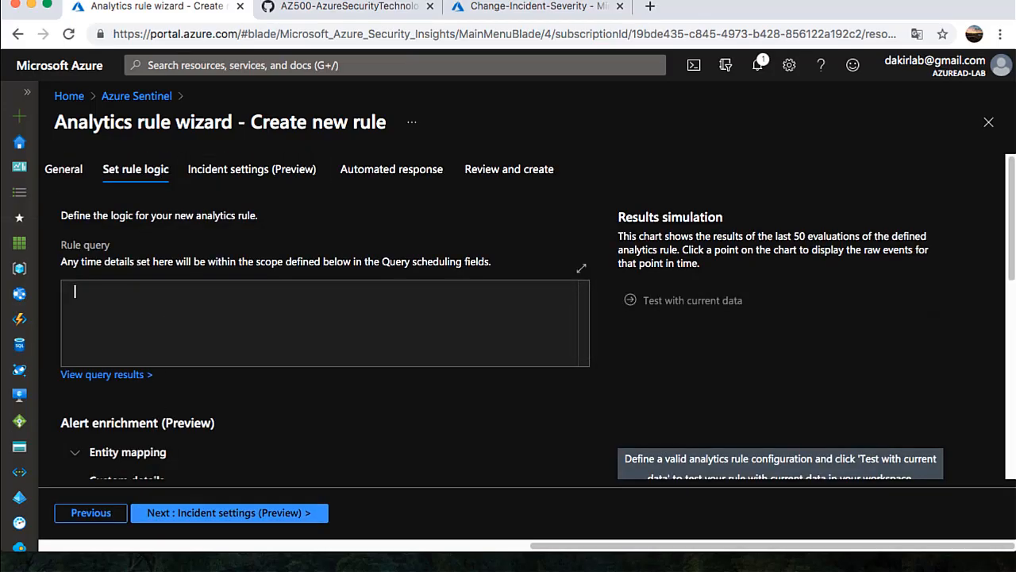
pyautogui.press('super+Tab')
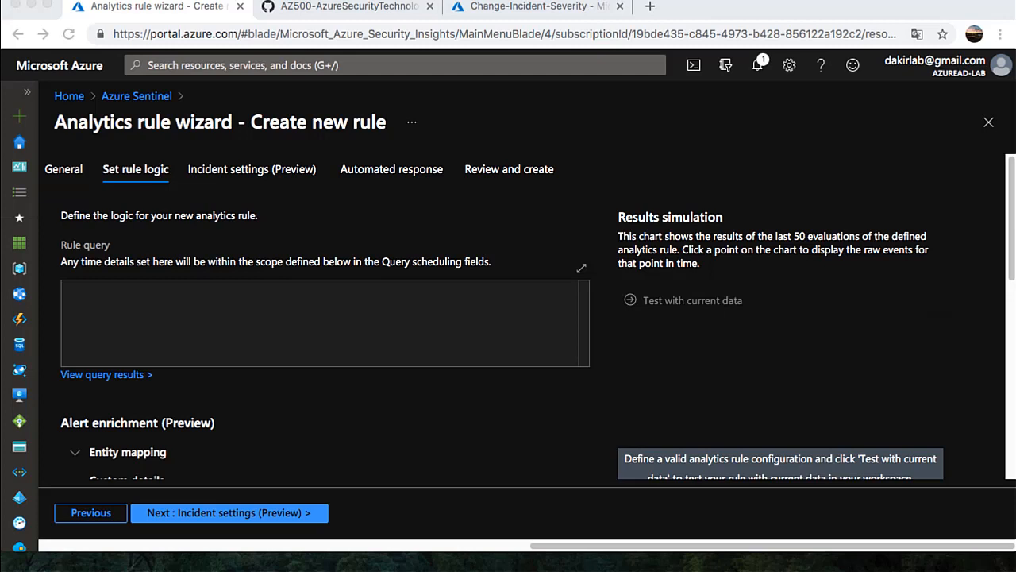
pyautogui.click(379, 315)
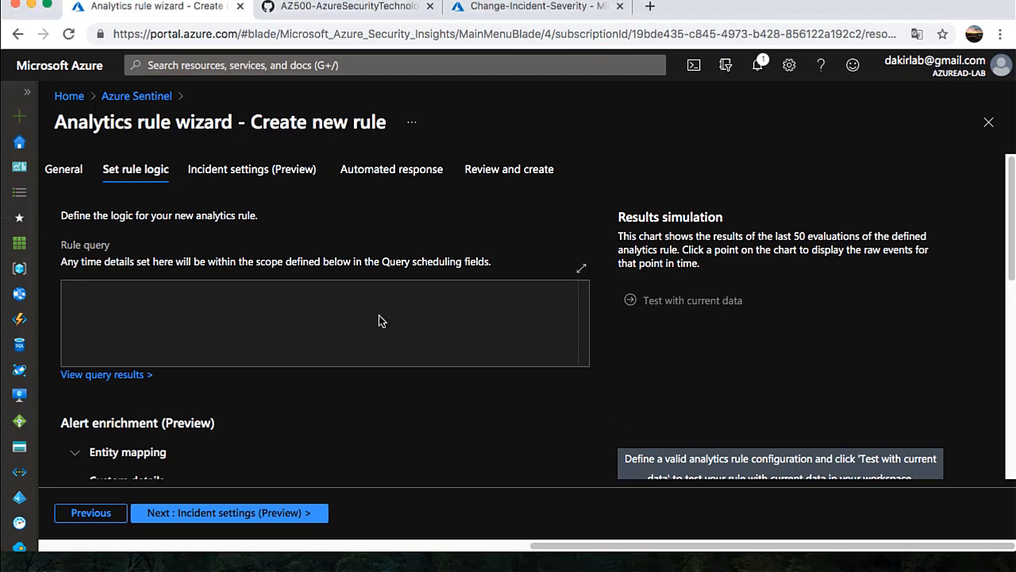
pyautogui.write('AzureActivity  | where ResourceProviderValue == "Microsoft.Compute"  | where OperationNameValue == "Microsoft.Compute/virtualMachines/delete"')
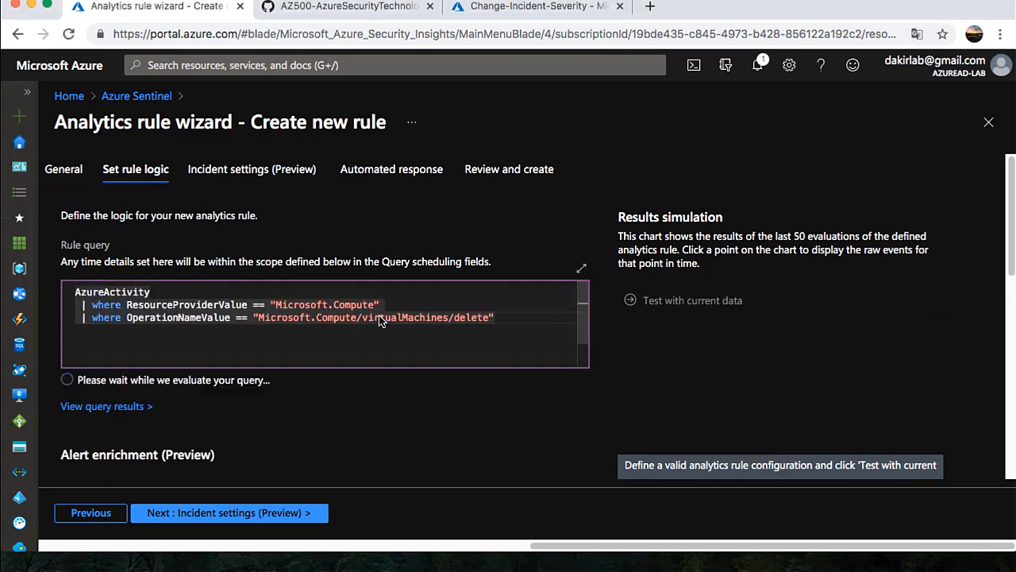
pyautogui.click(367, 345)
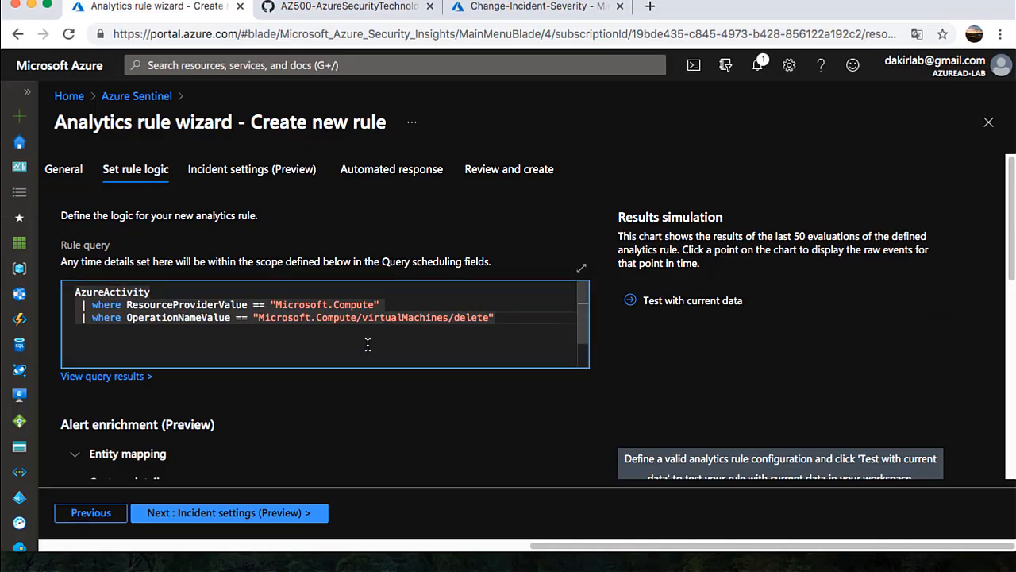
pyautogui.doubleClick(401, 319)
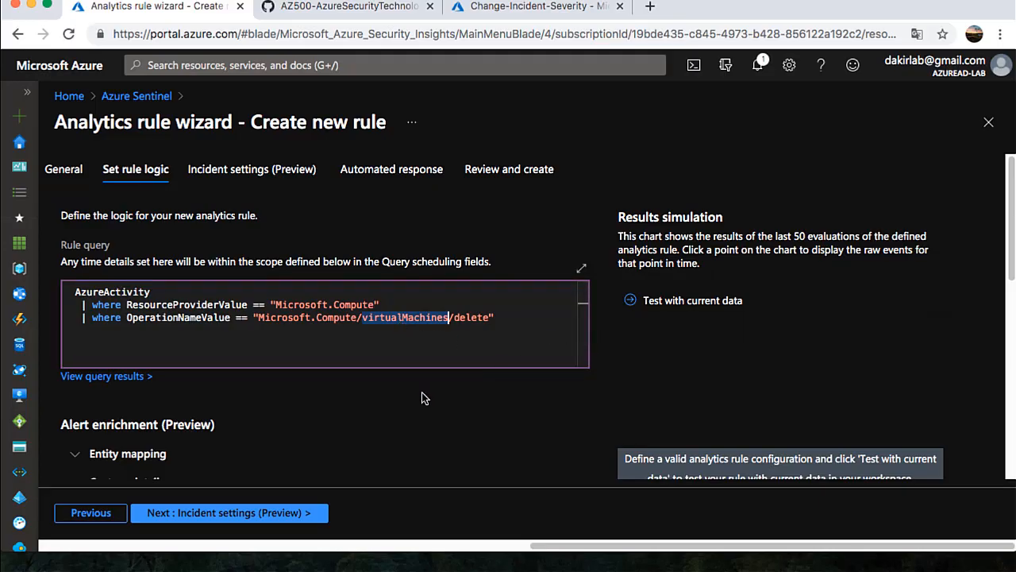
# Run the query every 5 minutes and advance to Incident settings
pyautogui.scroll(-3, 422, 393)
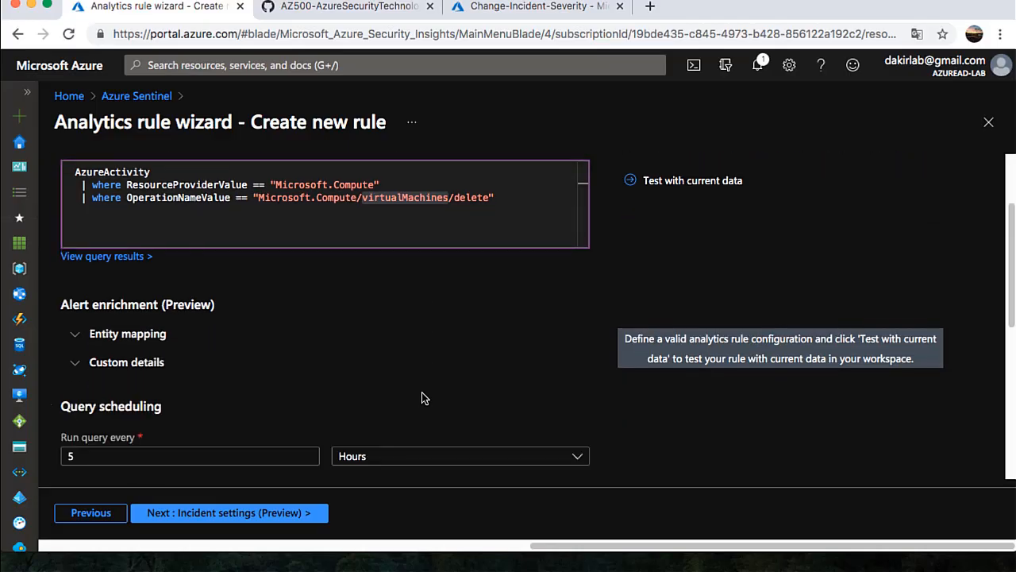
pyautogui.scroll(-4, 421, 393)
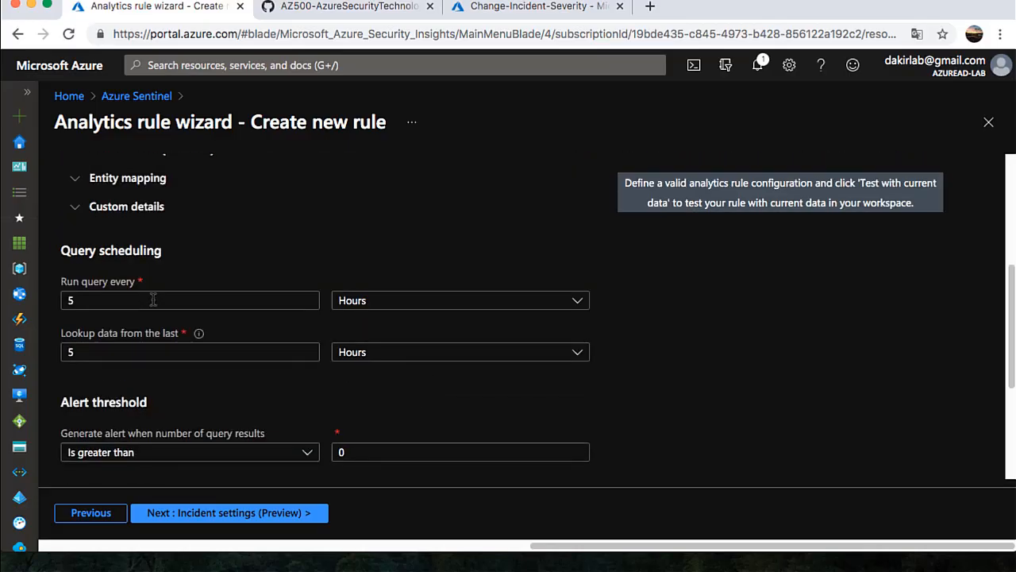
pyautogui.click(392, 309)
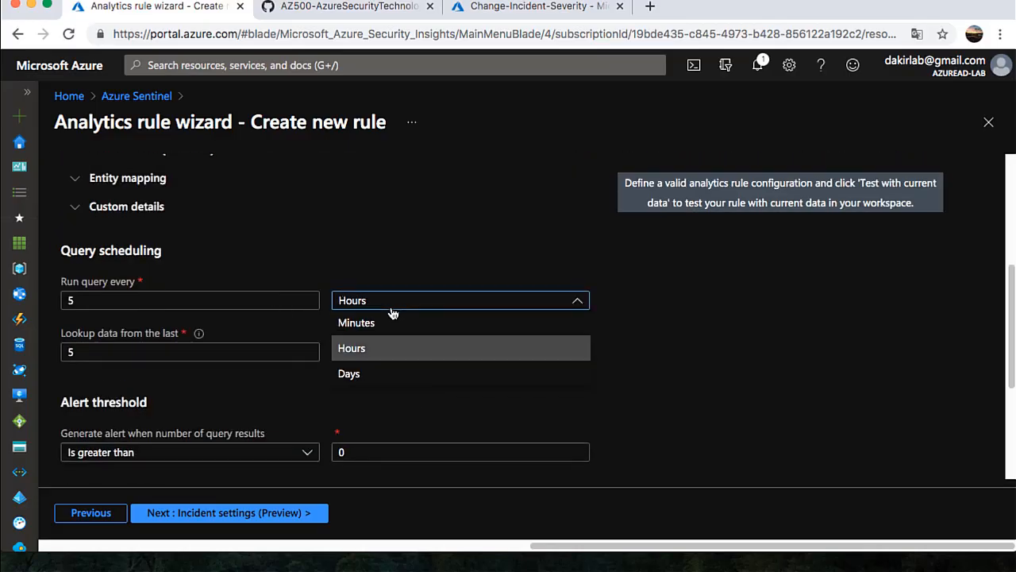
pyautogui.click(379, 325)
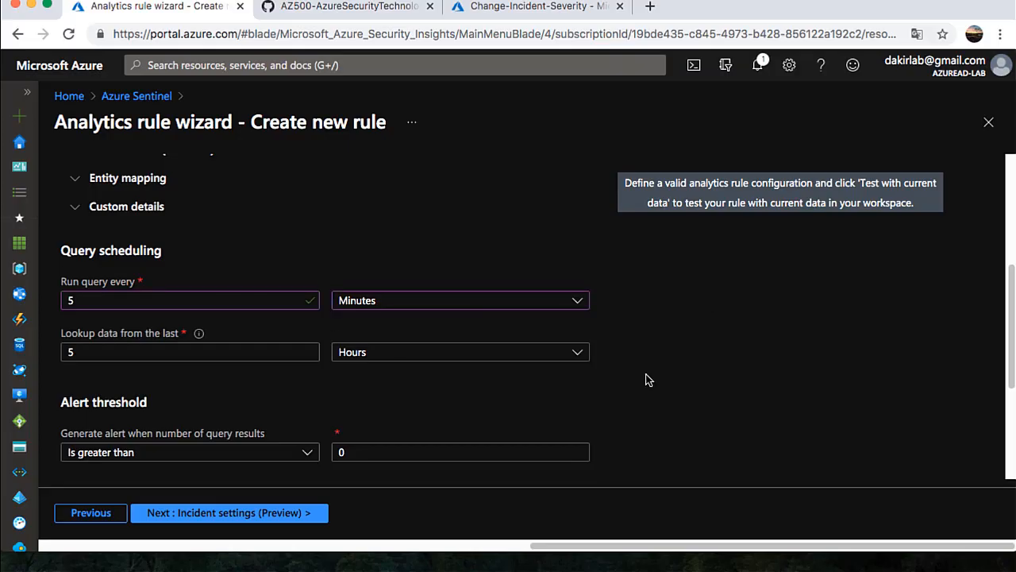
pyautogui.scroll(-5, 647, 380)
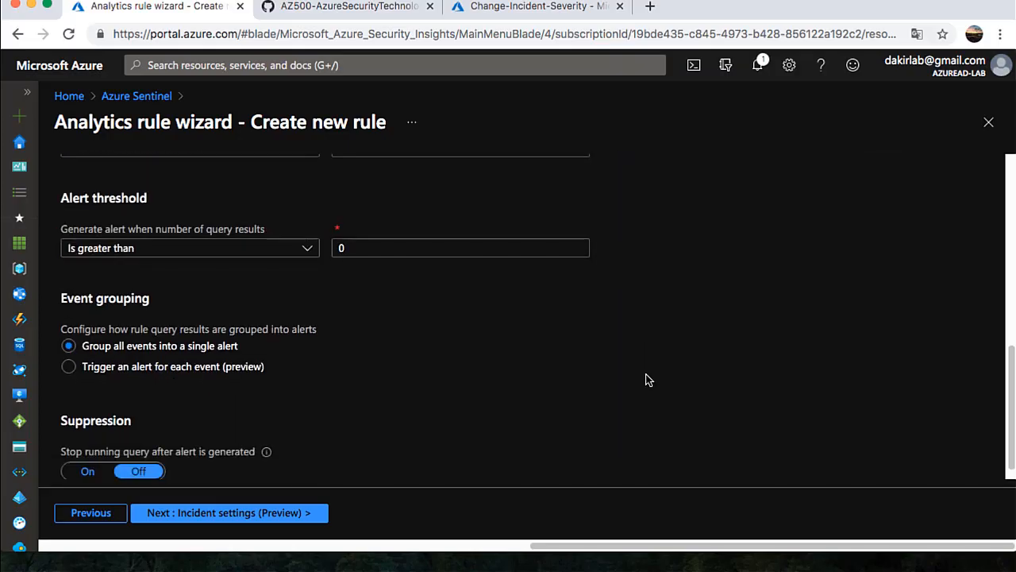
pyautogui.scroll(-1, 647, 380)
pyautogui.click(221, 514)
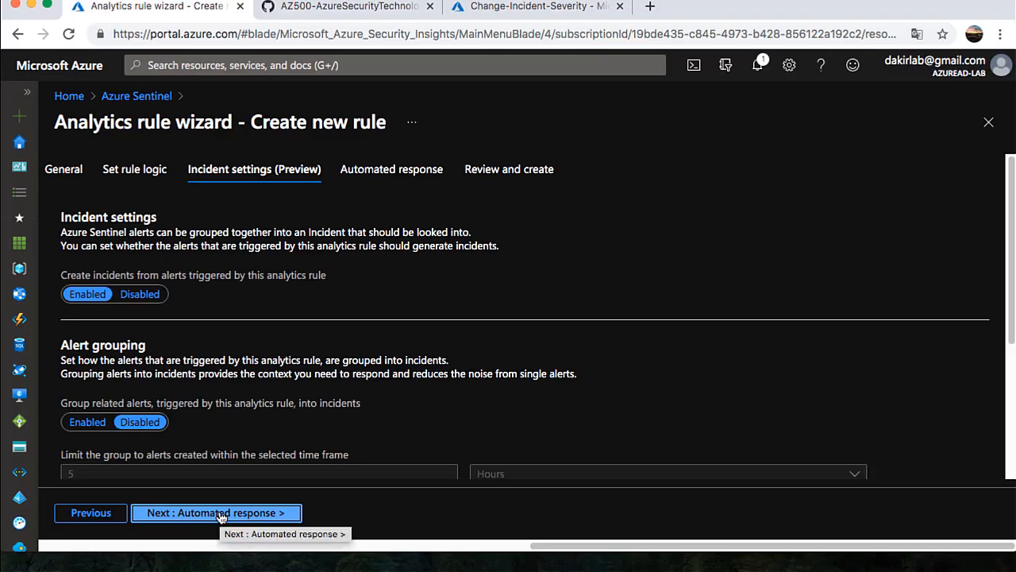
# Attach the Change-Incident-Severity playbook as the automated response, then review and create PlayBookAZ500
pyautogui.click(221, 515)
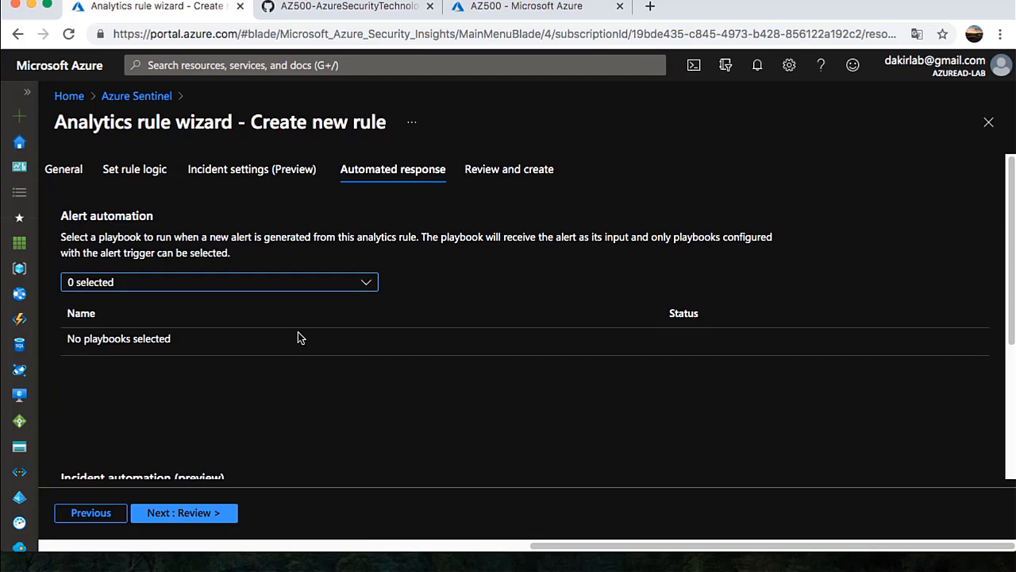
pyautogui.click(292, 288)
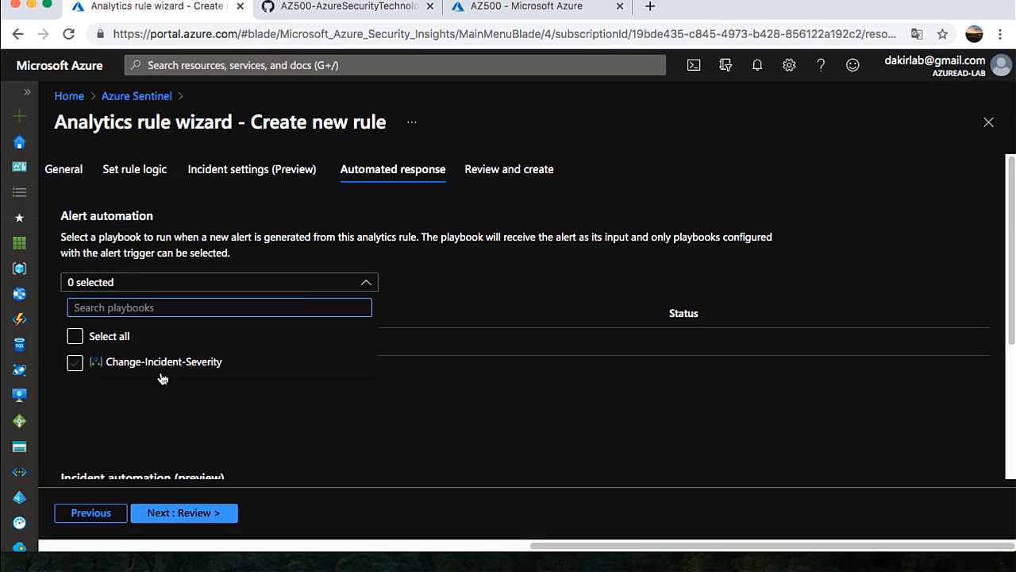
pyautogui.click(75, 363)
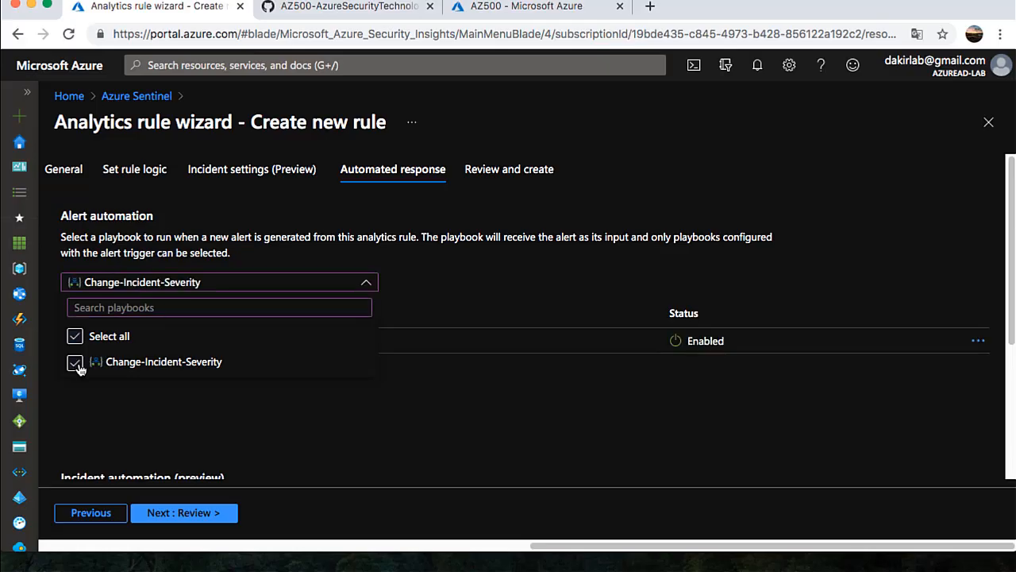
pyautogui.click(132, 393)
pyautogui.click(193, 516)
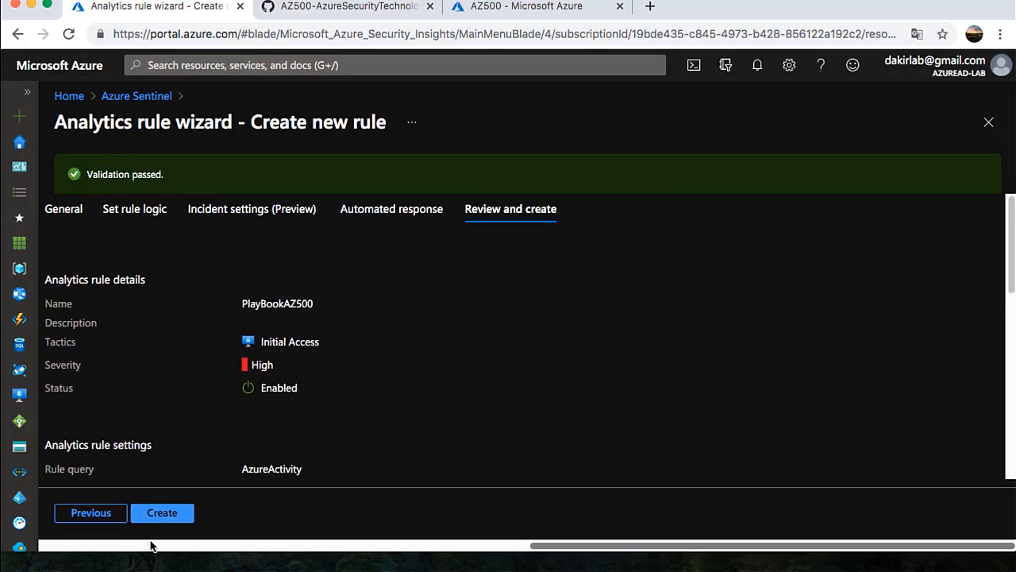
pyautogui.click(161, 514)
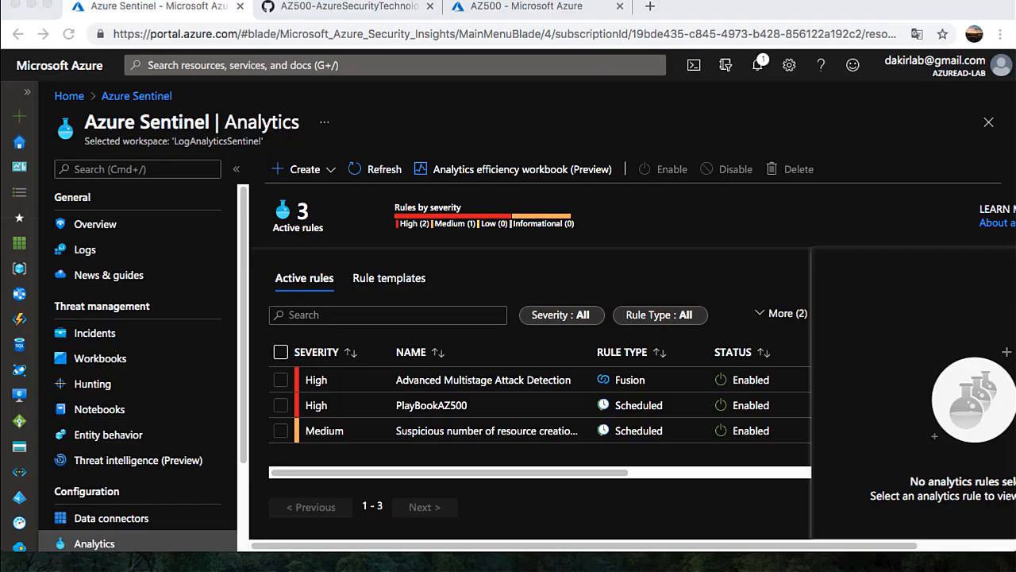
# Verify Sentinel Incidents shows none, then go from Home to the Resource groups list
pyautogui.click(101, 336)
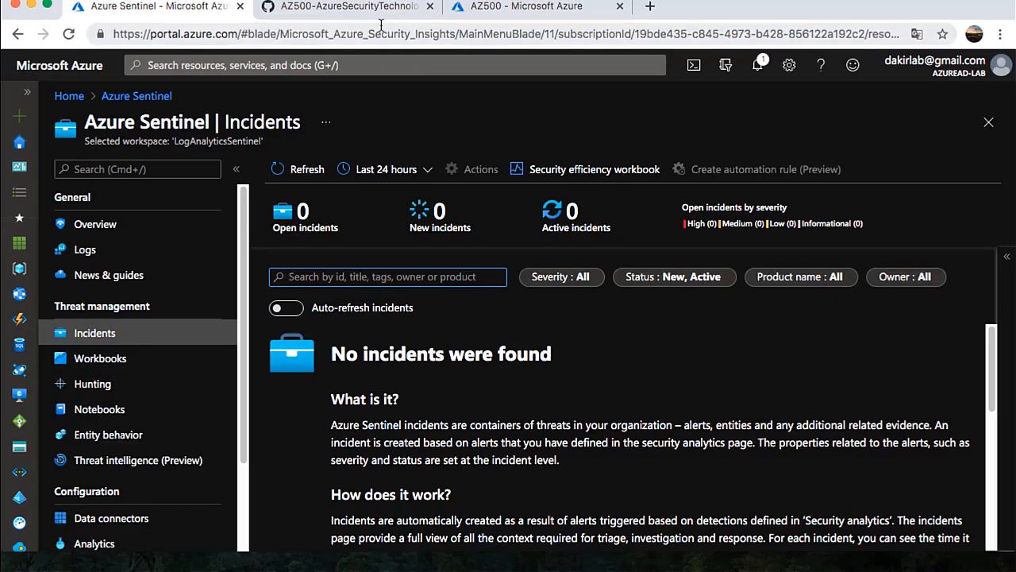
pyautogui.click(69, 96)
pyautogui.click(223, 159)
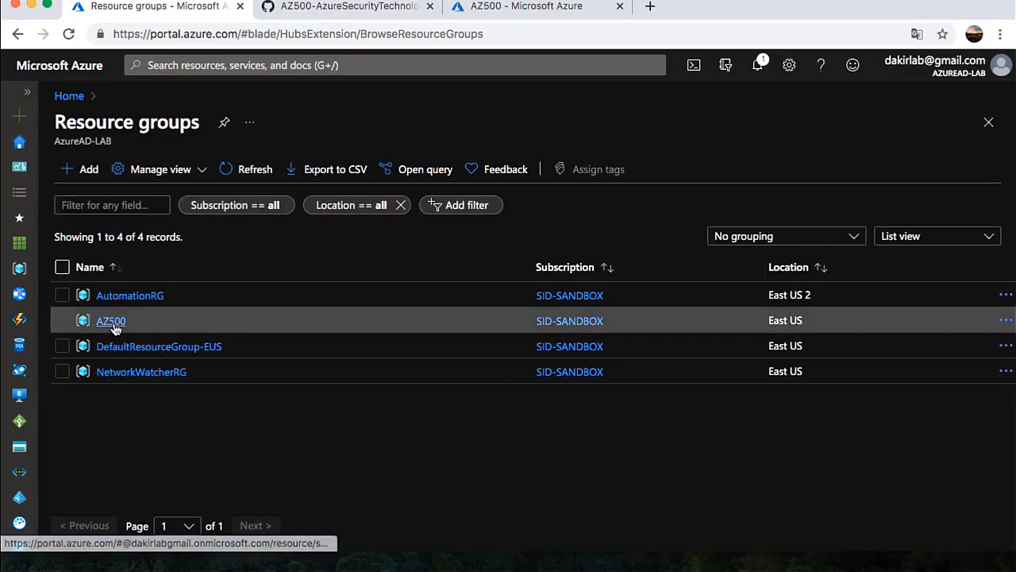
# Open MyVM in the AZ500 resource group, delete it, and confirm with OK
pyautogui.click(113, 322)
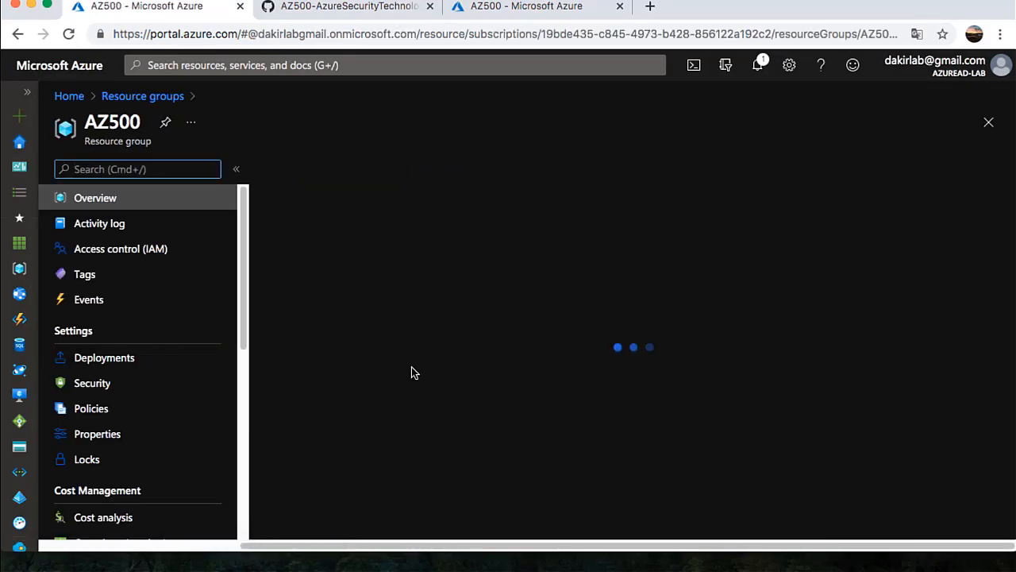
pyautogui.scroll(-5, 356, 441)
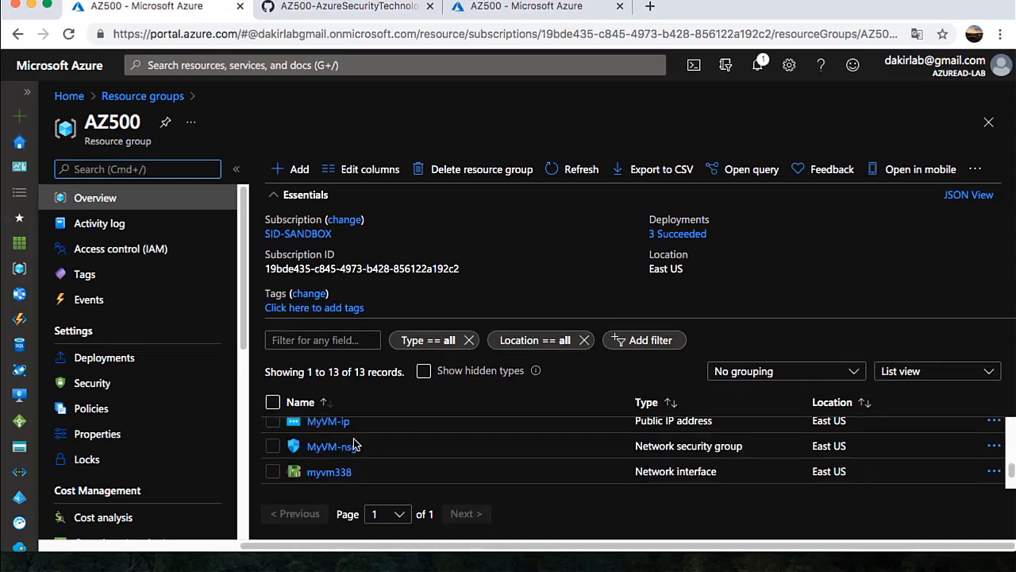
pyautogui.scroll(-2, 348, 464)
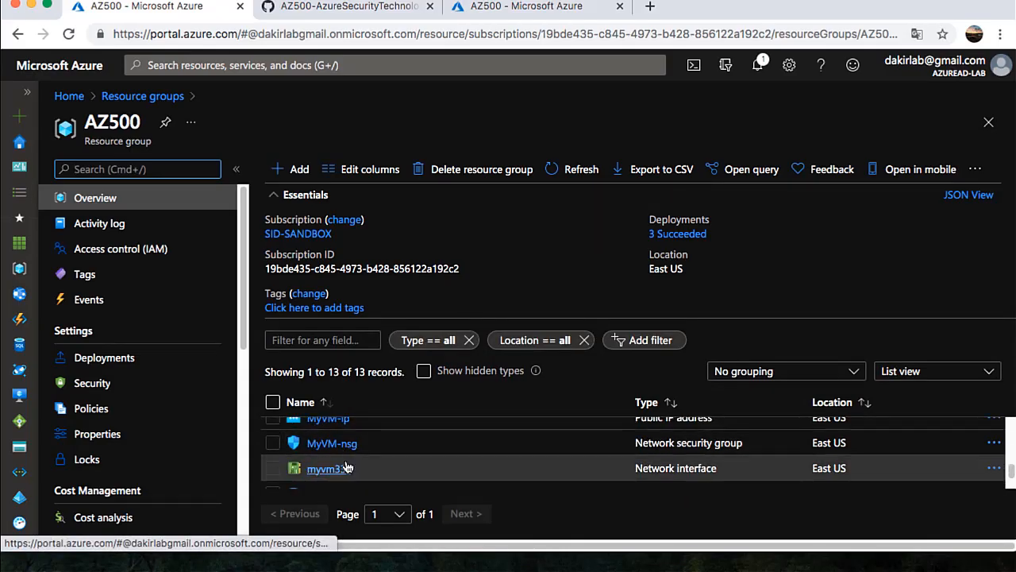
pyautogui.scroll(3, 348, 464)
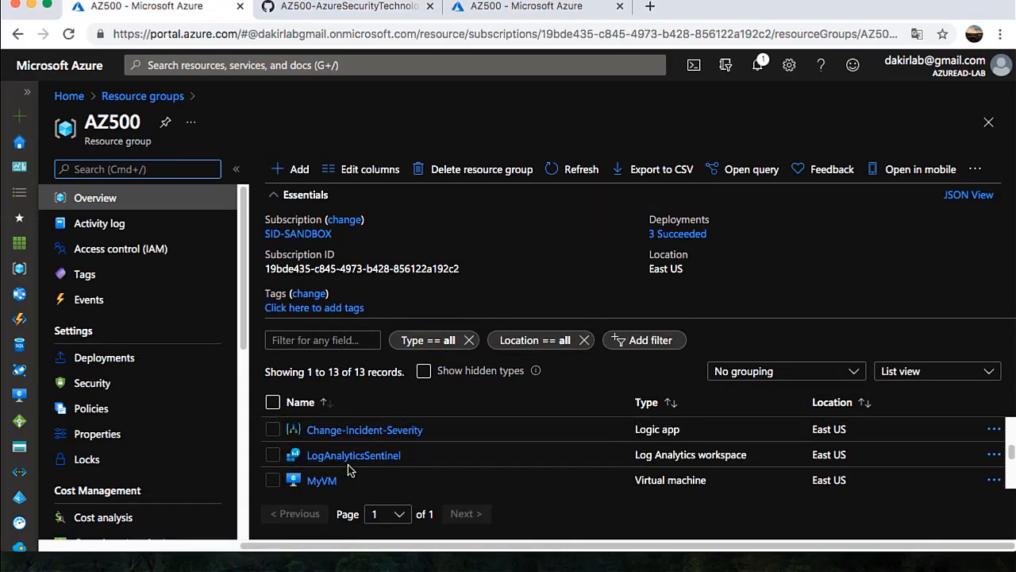
pyautogui.scroll(-1, 348, 471)
pyautogui.click(334, 464)
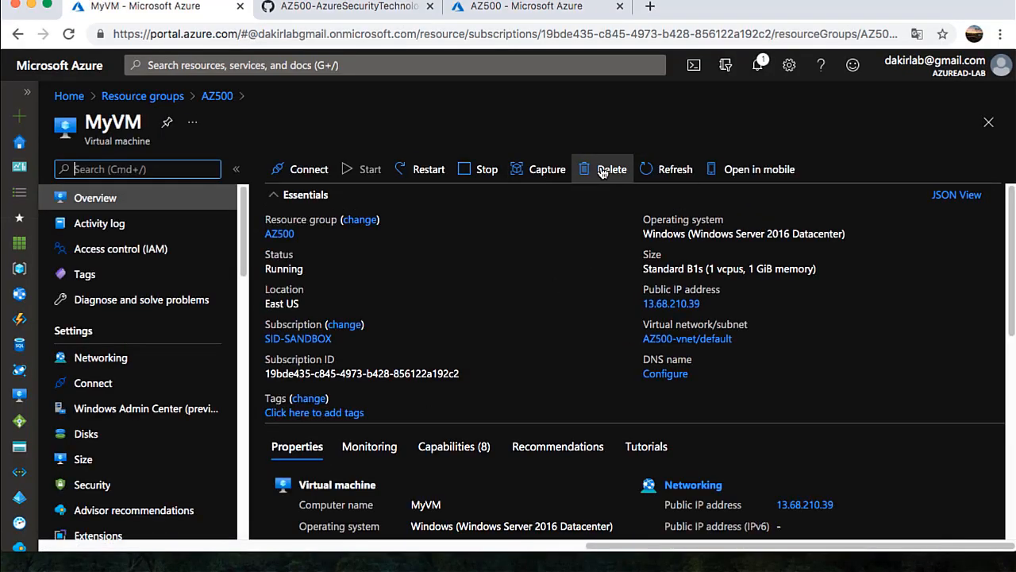
pyautogui.click(605, 170)
pyautogui.click(298, 310)
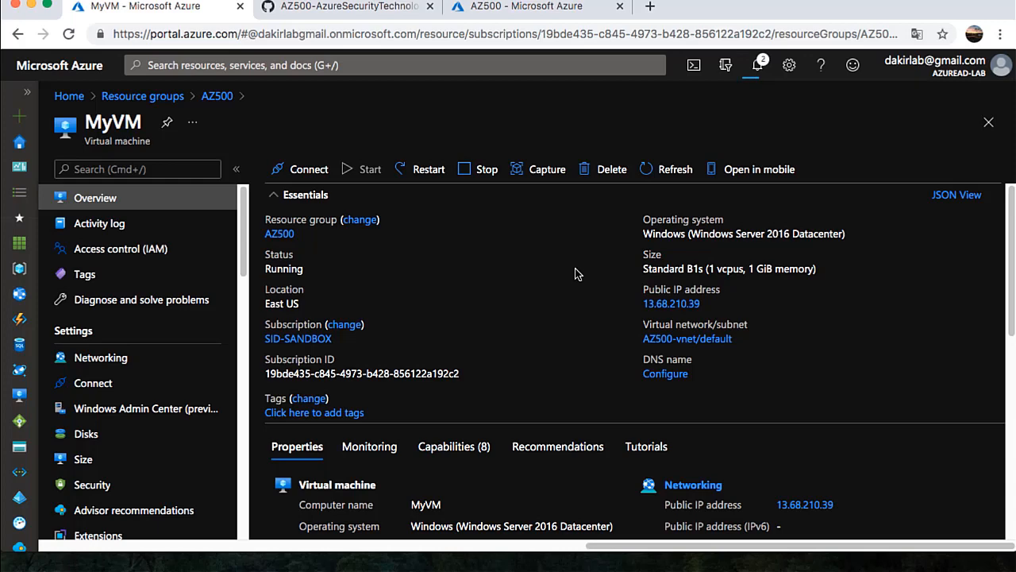
# Open the Activity log through search and refresh it to show new events
pyautogui.click(427, 67)
pyautogui.click(172, 123)
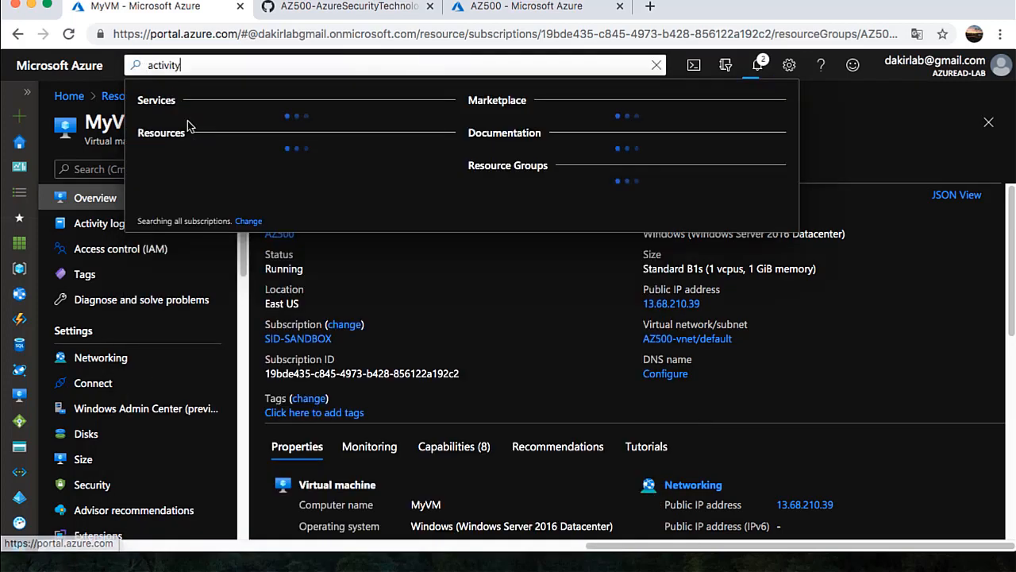
pyautogui.click(192, 129)
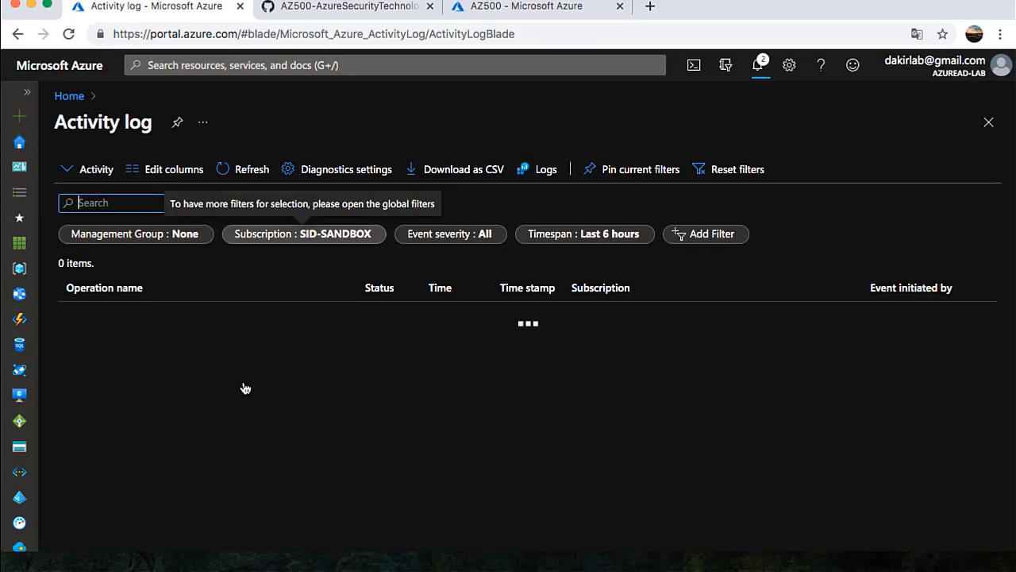
pyautogui.click(760, 70)
pyautogui.click(761, 70)
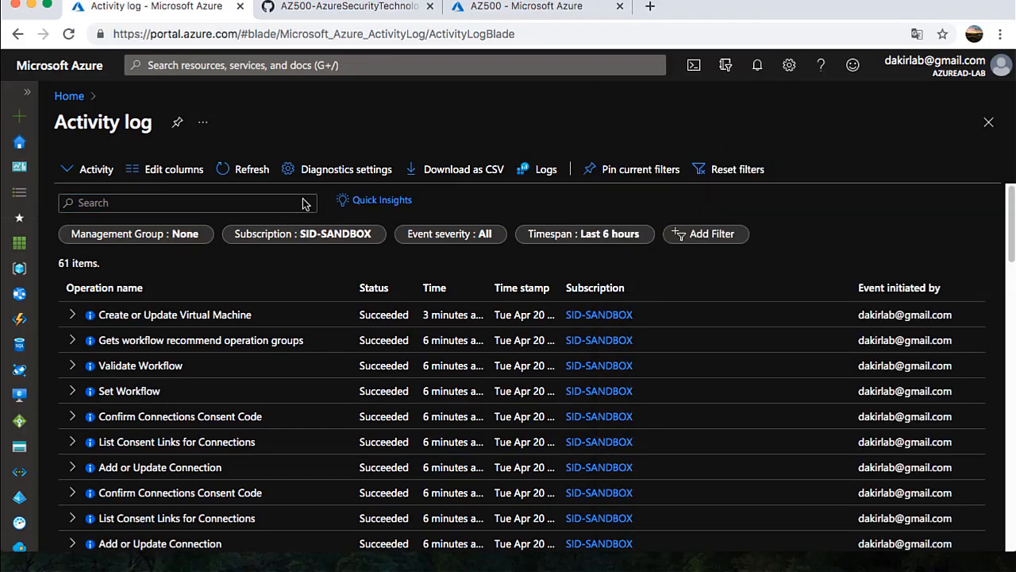
pyautogui.click(249, 172)
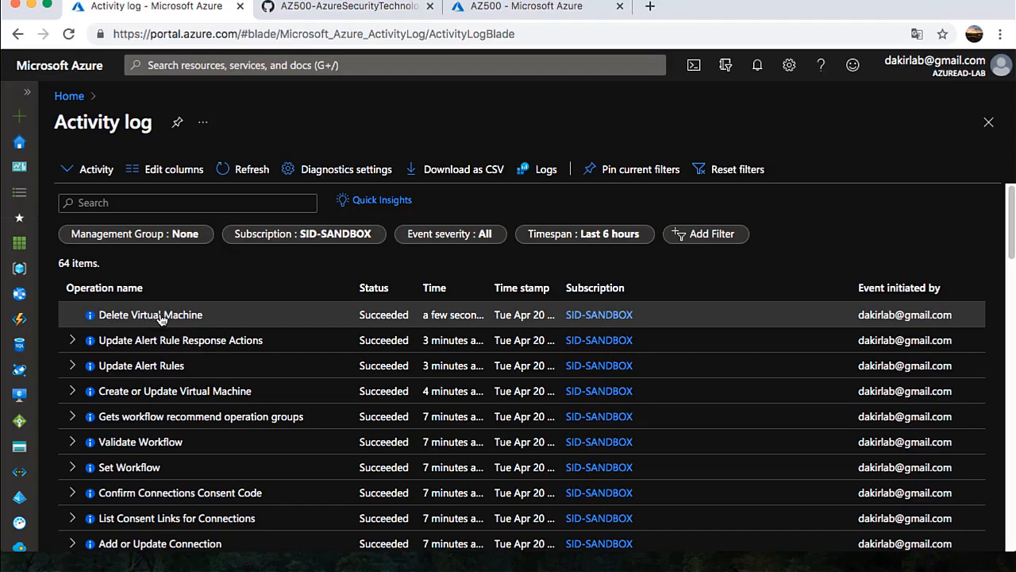
# View the JSON of the Delete Virtual Machine event showing virtualMachines/delete on MyVM
pyautogui.click(160, 319)
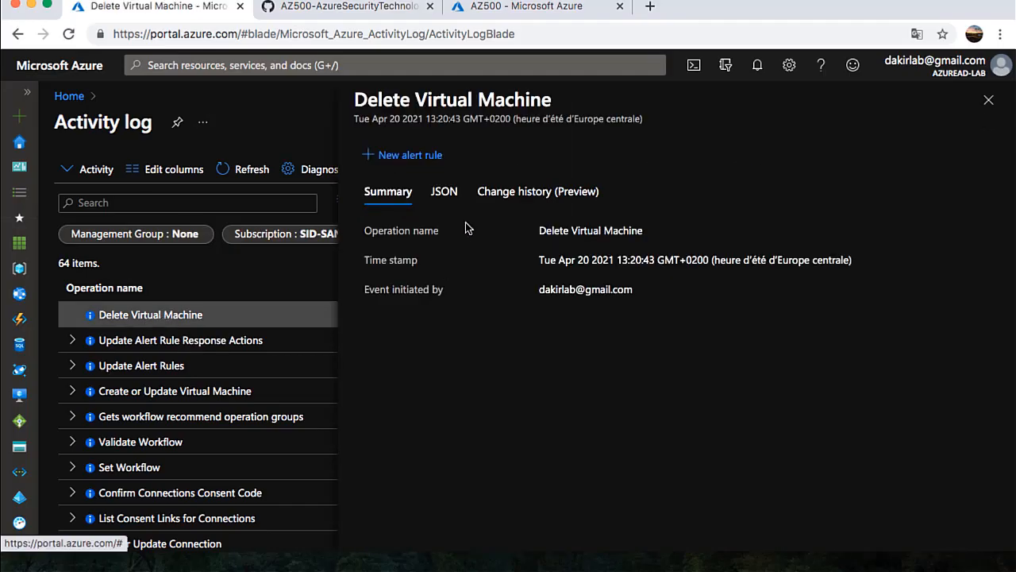
pyautogui.click(452, 196)
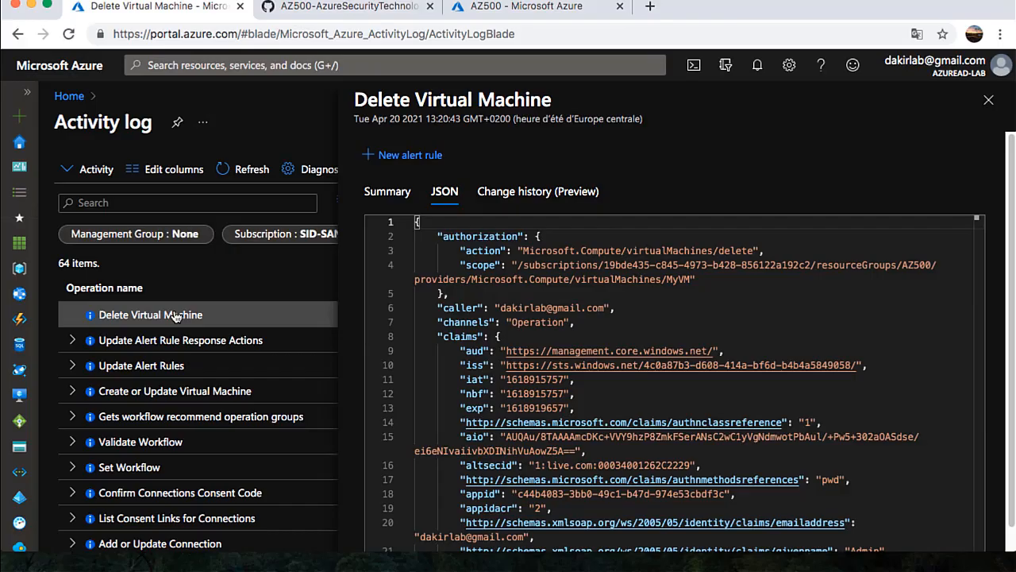
pyautogui.click(189, 67)
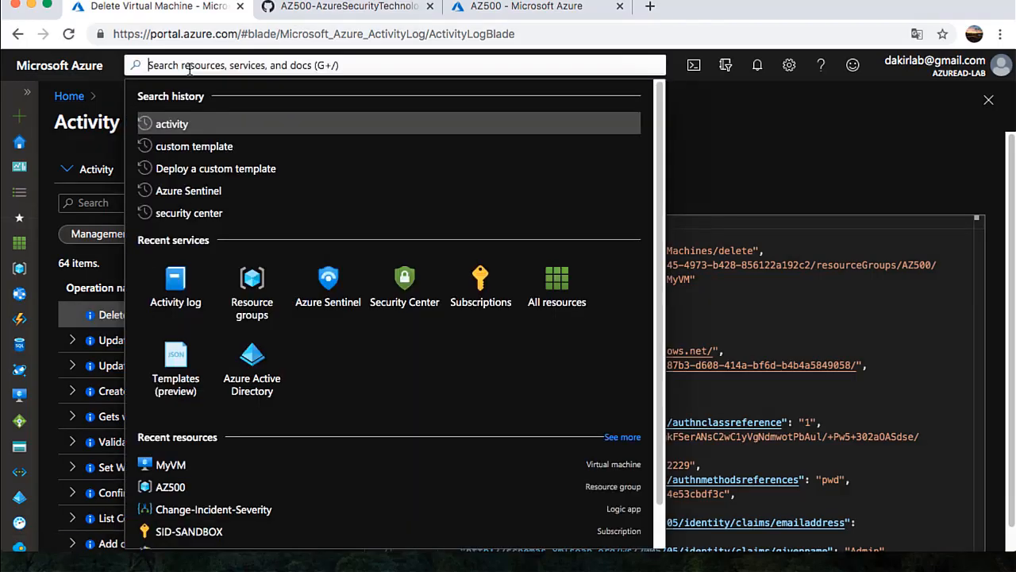
# Refresh LogAnalyticsSentinel incidents and open full details of the High-severity PlayBookAZ500 incident
pyautogui.click(198, 192)
pyautogui.click(200, 125)
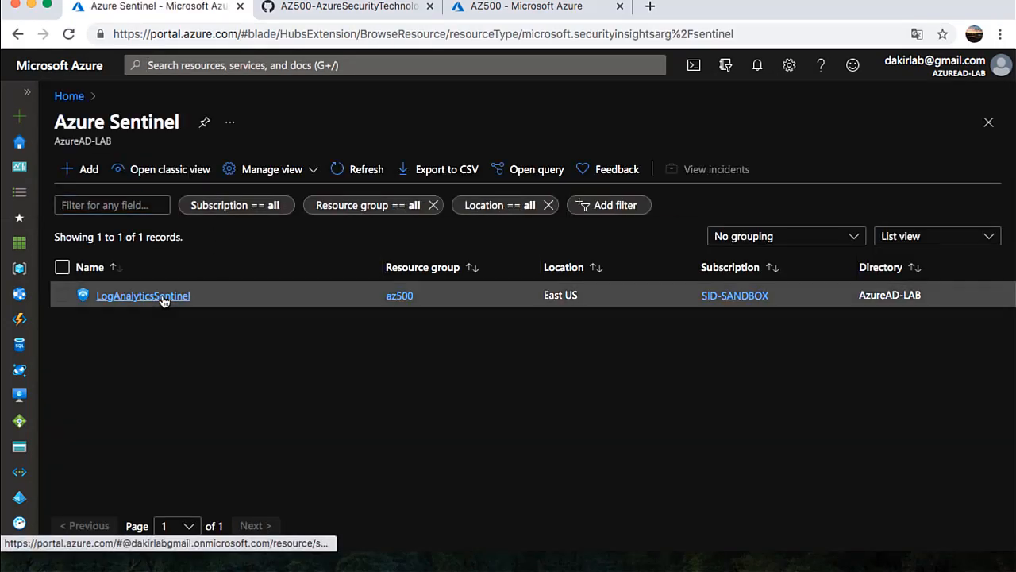
pyautogui.click(163, 297)
pyautogui.click(104, 337)
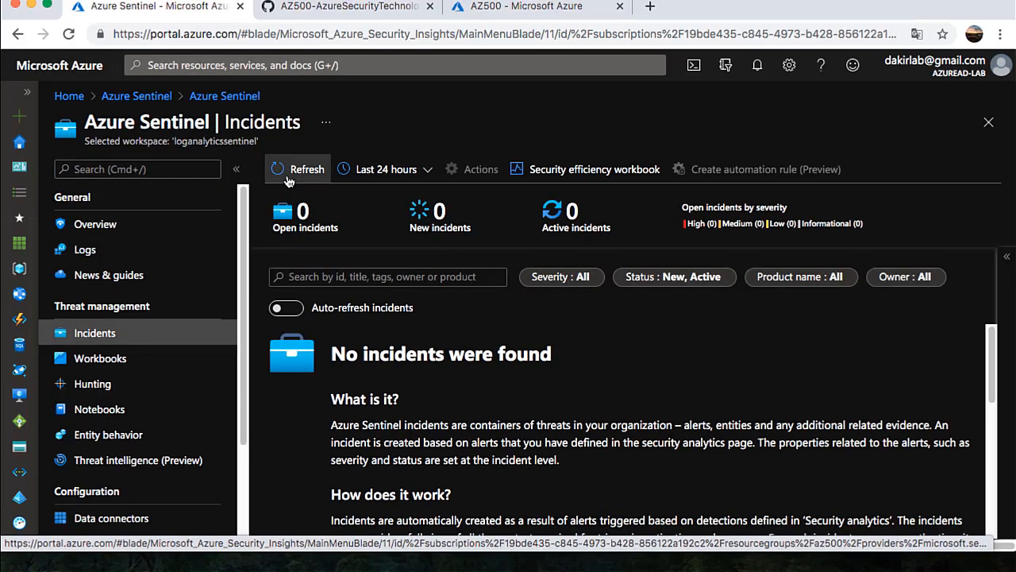
pyautogui.click(293, 170)
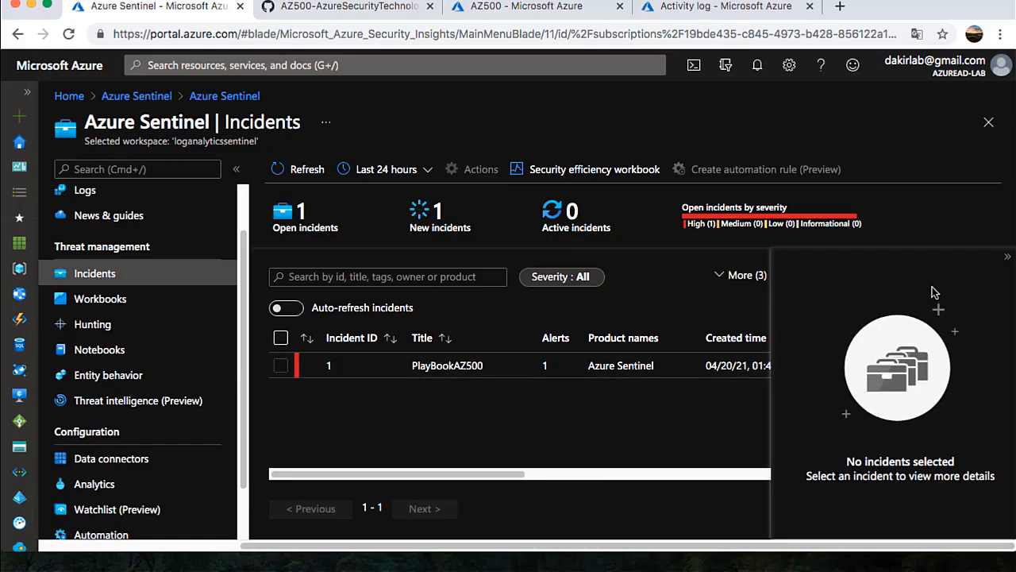
pyautogui.click(1009, 258)
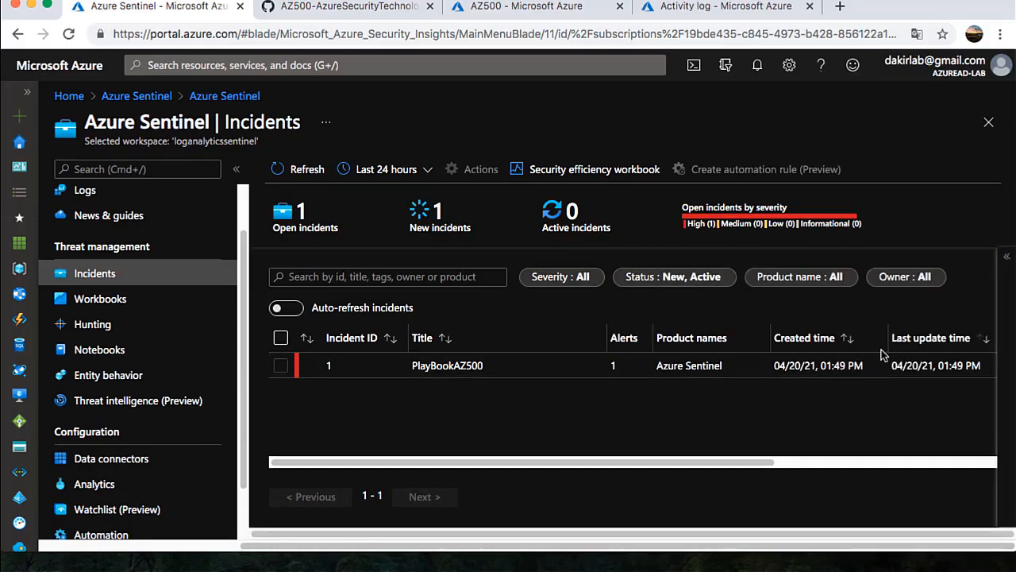
pyautogui.click(580, 373)
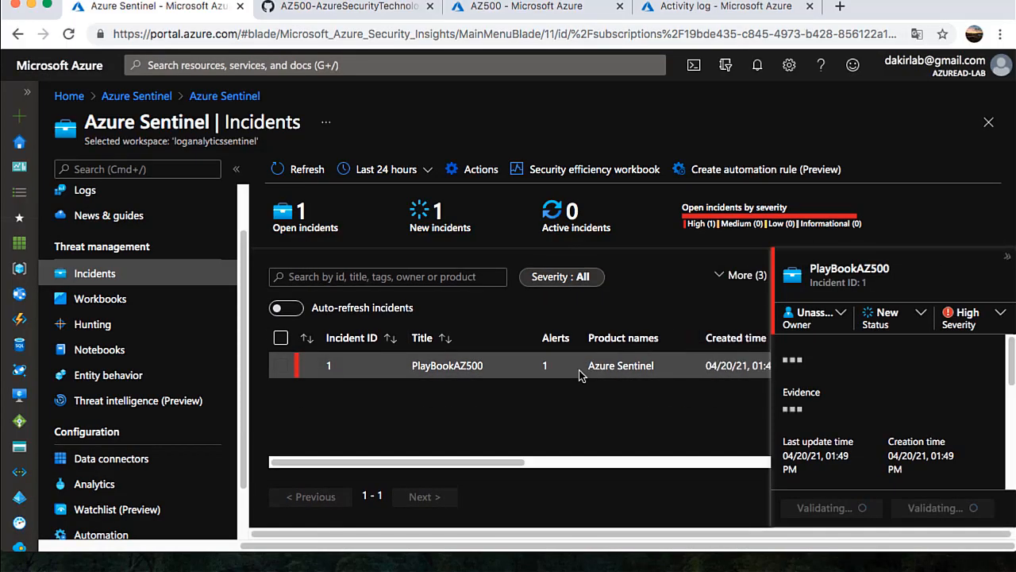
pyautogui.click(844, 513)
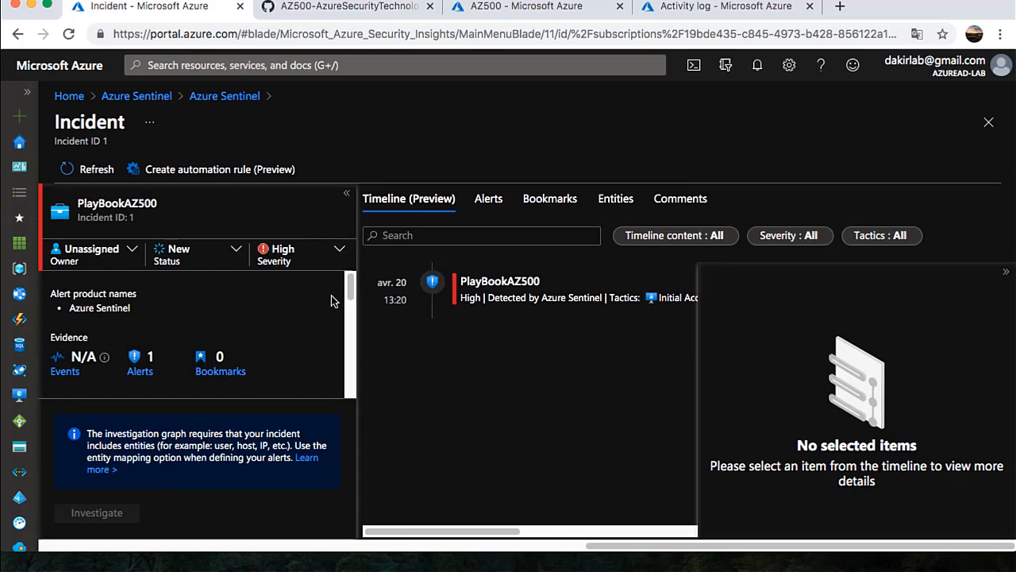
pyautogui.moveTo(349, 290)
pyautogui.mouseDown()
pyautogui.moveTo(348, 389)
pyautogui.moveTo(349, 291)
pyautogui.mouseUp()
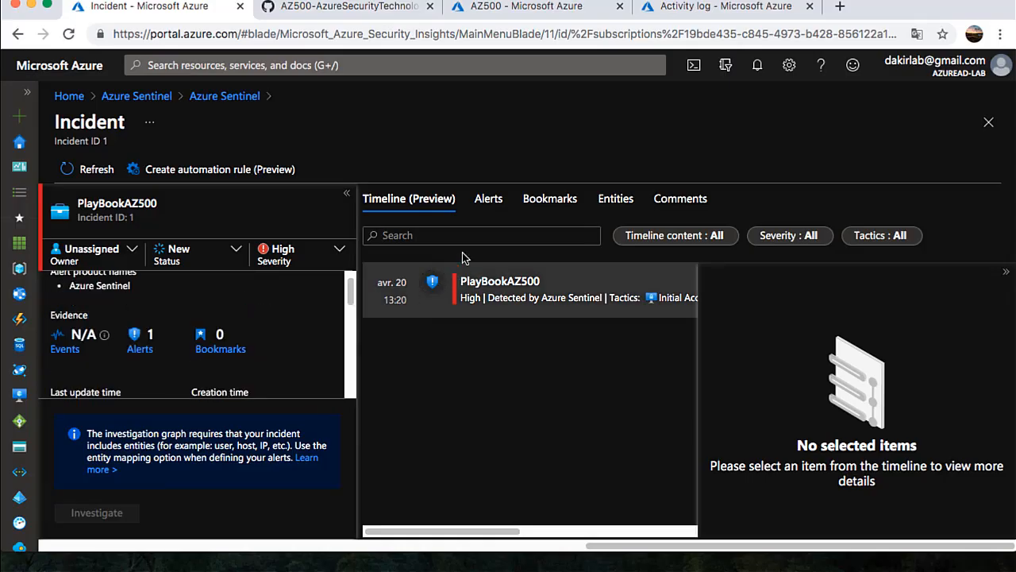